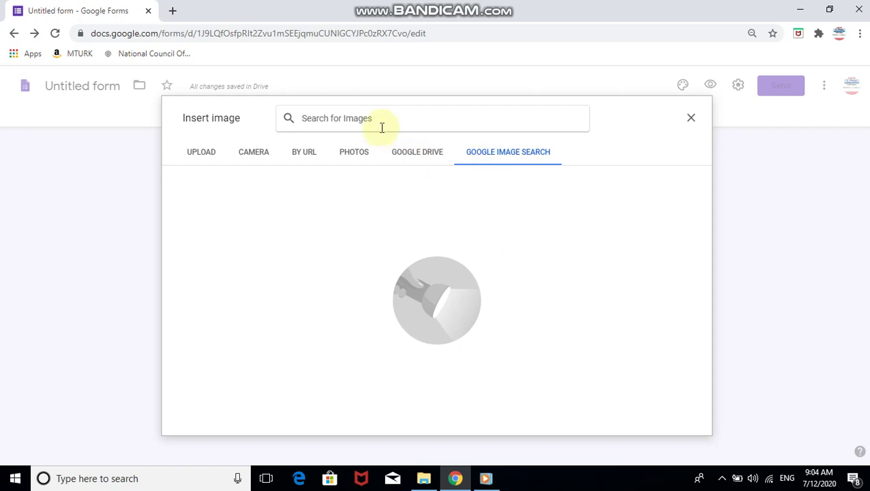
Search Google images for "monitor" and insert the tilted grey monitor picture into the "identify the picture" question
{"action": "type", "text": "mon"}
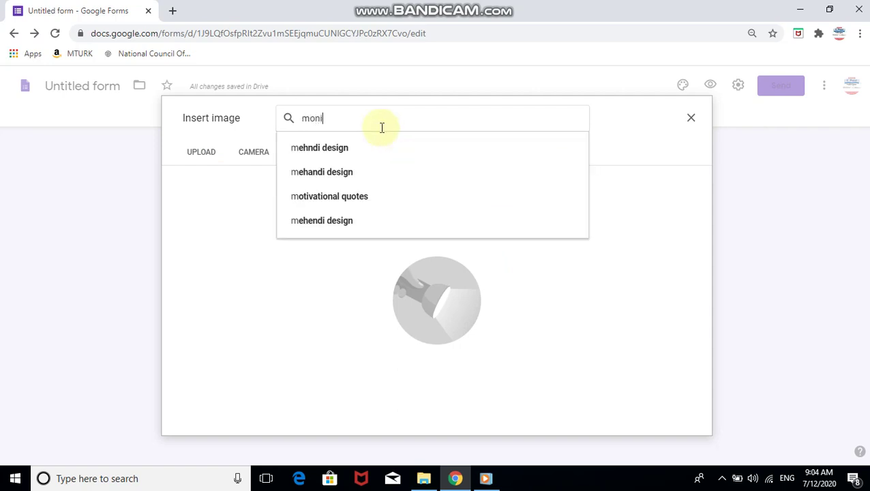
{"action": "type", "text": "i"}
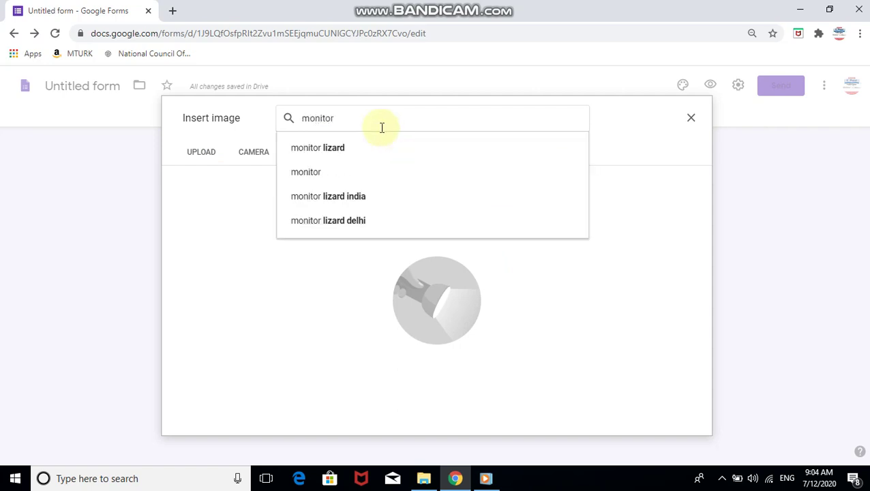
{"action": "key", "text": "Return"}
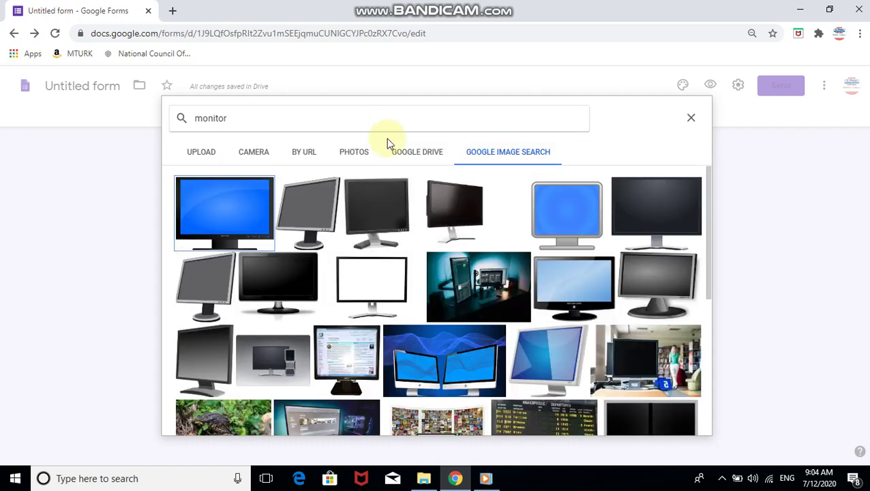
{"action": "left_click", "coordinate": [297, 224]}
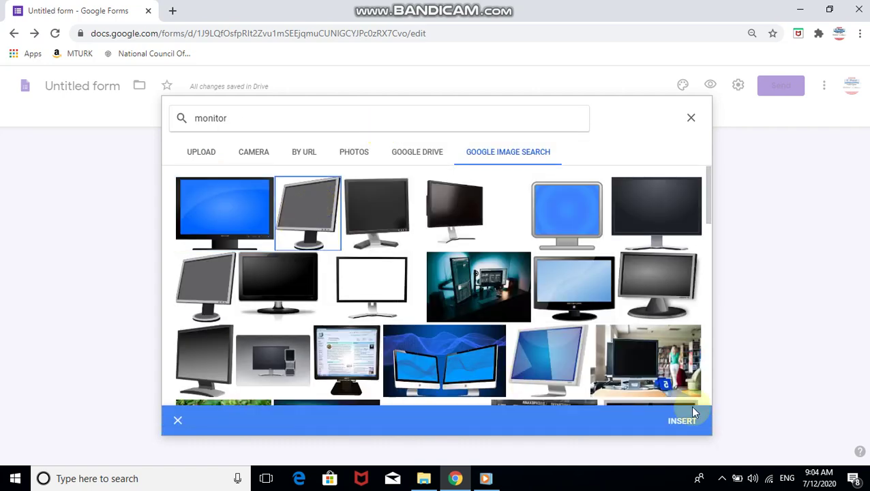
{"action": "left_click", "coordinate": [687, 426]}
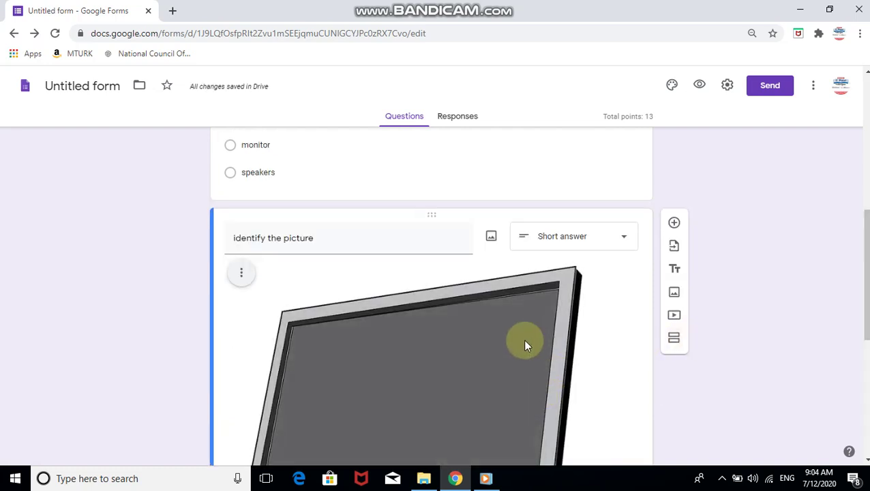
Shrink the monitor picture in the "identify the picture" question to well under half its width, keeping it above the answer line
{"action": "left_click", "coordinate": [523, 338]}
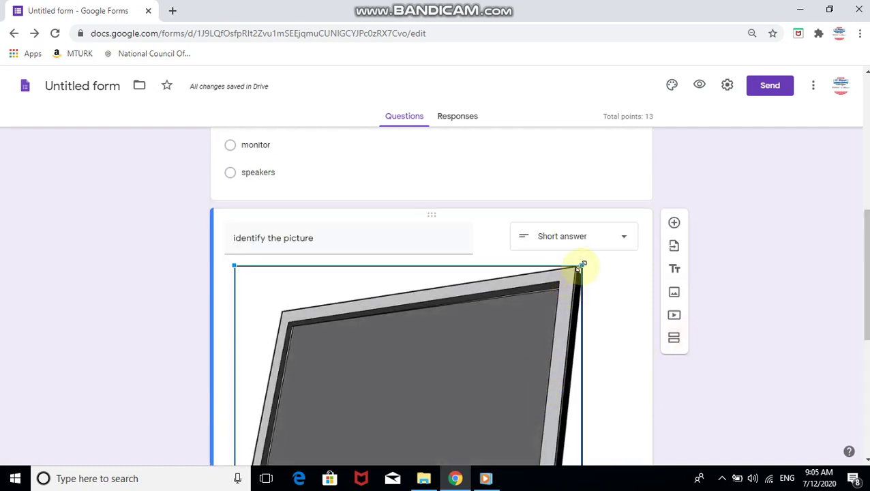
{"action": "left_click_drag", "start_coordinate": [580, 266], "coordinate": [399, 427]}
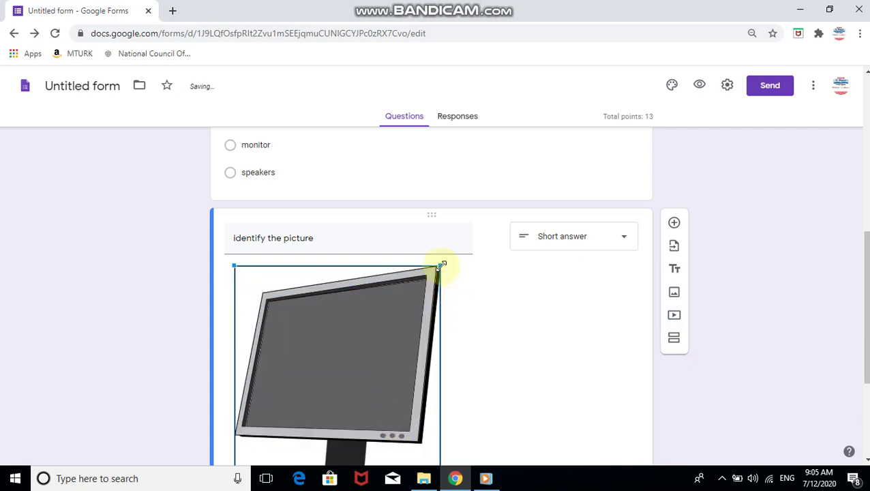
{"action": "left_click_drag", "start_coordinate": [438, 264], "coordinate": [364, 358]}
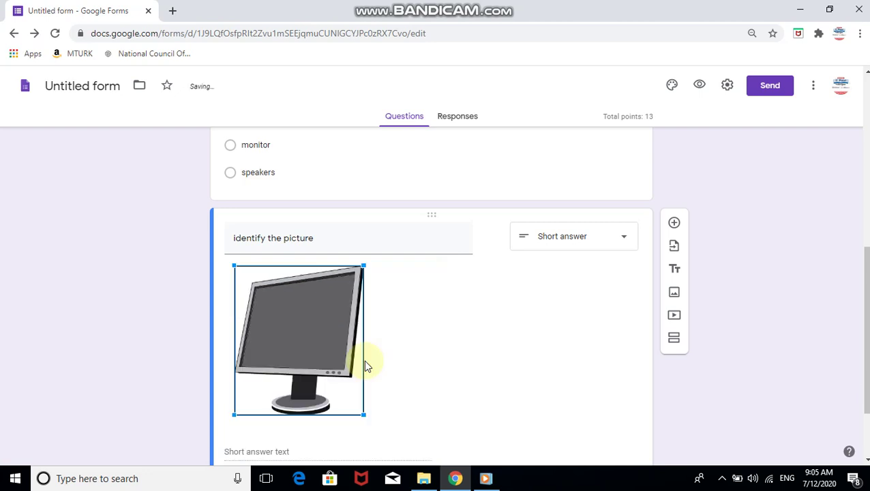
{"action": "left_click", "coordinate": [256, 451]}
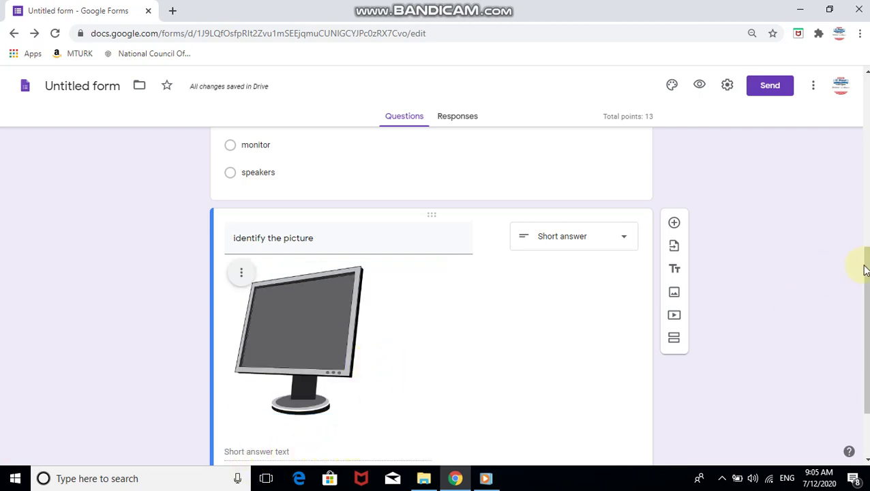
Set the "identify the picture" answer key to 1 point with "monitor" as the correct answer
{"action": "left_click_drag", "start_coordinate": [864, 266], "coordinate": [865, 313]}
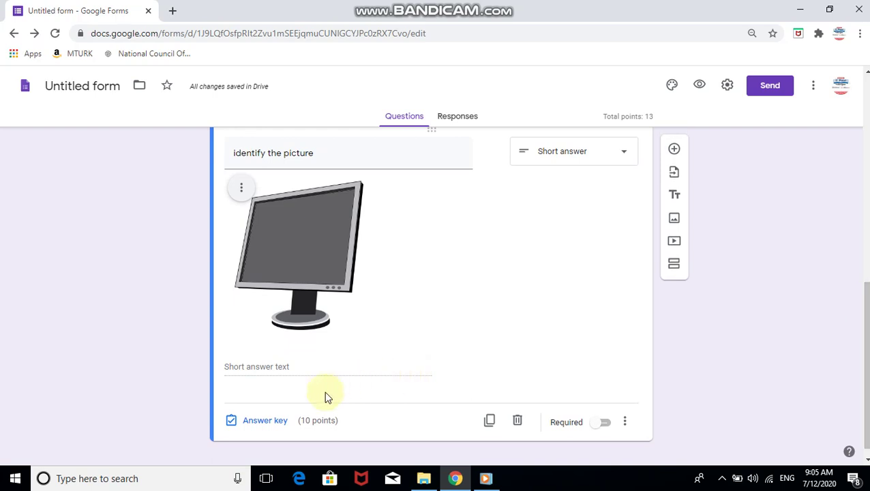
{"action": "left_click", "coordinate": [266, 421]}
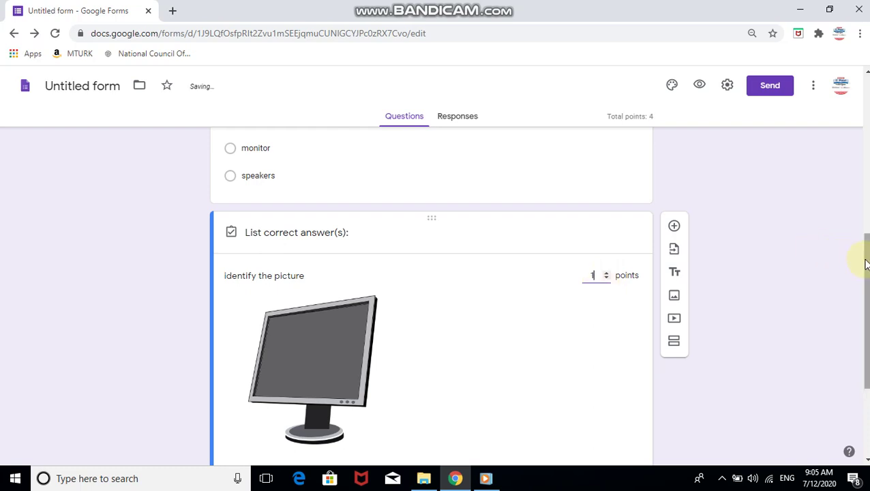
{"action": "left_click_drag", "start_coordinate": [867, 266], "coordinate": [861, 330]}
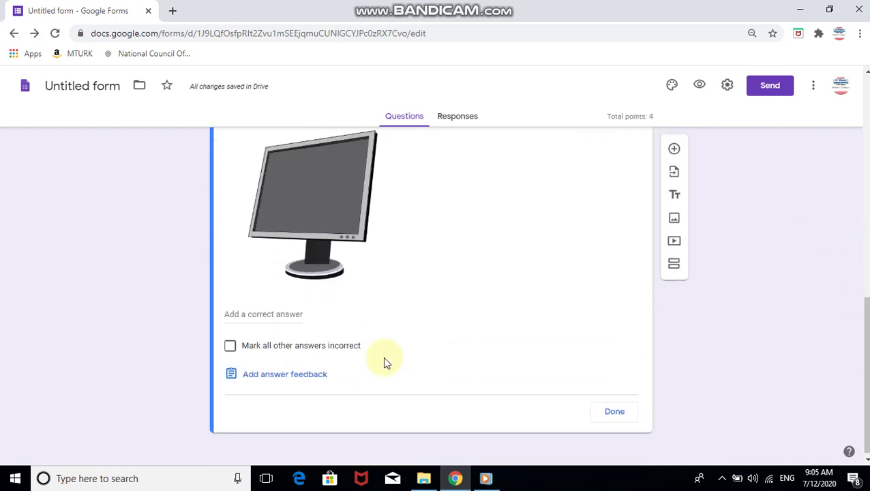
{"action": "left_click", "coordinate": [273, 316]}
{"action": "type", "text": "mo"}
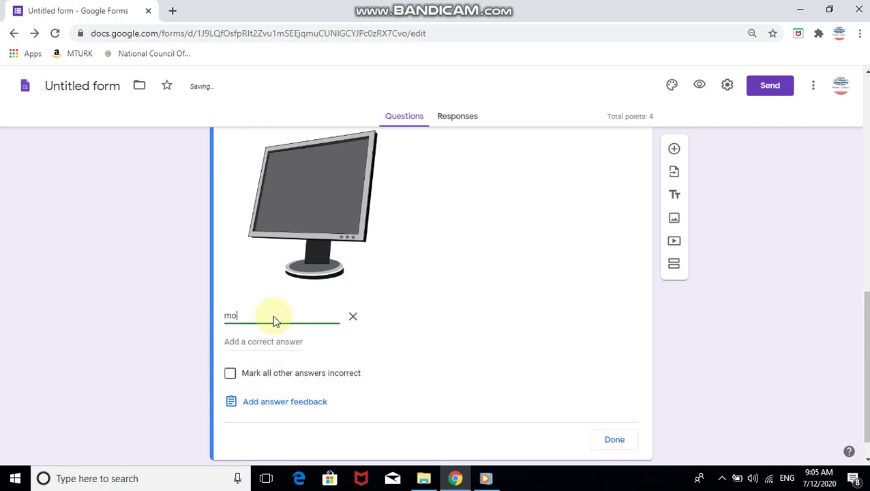
{"action": "type", "text": "nitor"}
{"action": "left_click", "coordinate": [616, 439]}
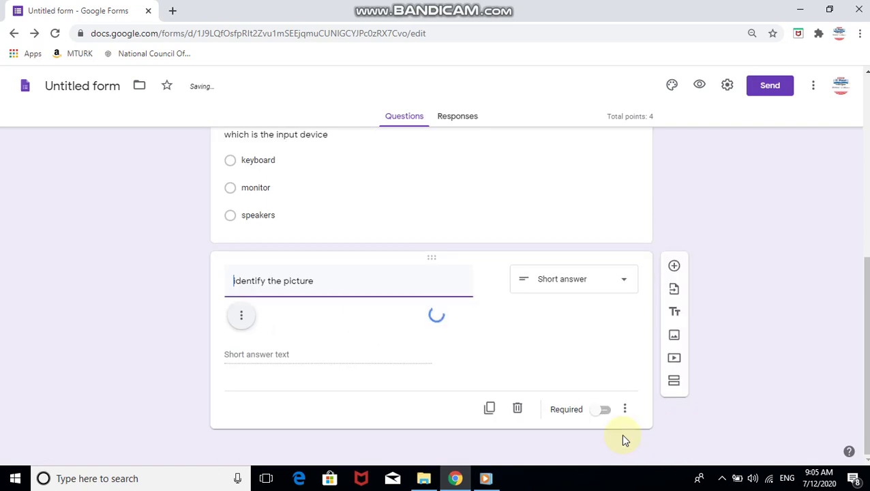
Add a new question titled "match the followings" below the picture question and make it a Multiple choice grid
{"action": "left_click_drag", "start_coordinate": [866, 252], "coordinate": [867, 336]}
{"action": "left_click", "coordinate": [866, 322]}
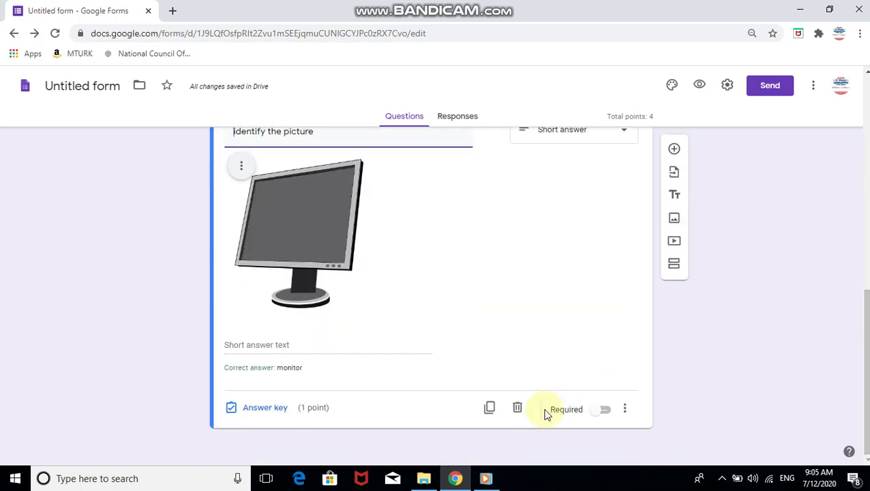
{"action": "left_click", "coordinate": [674, 150]}
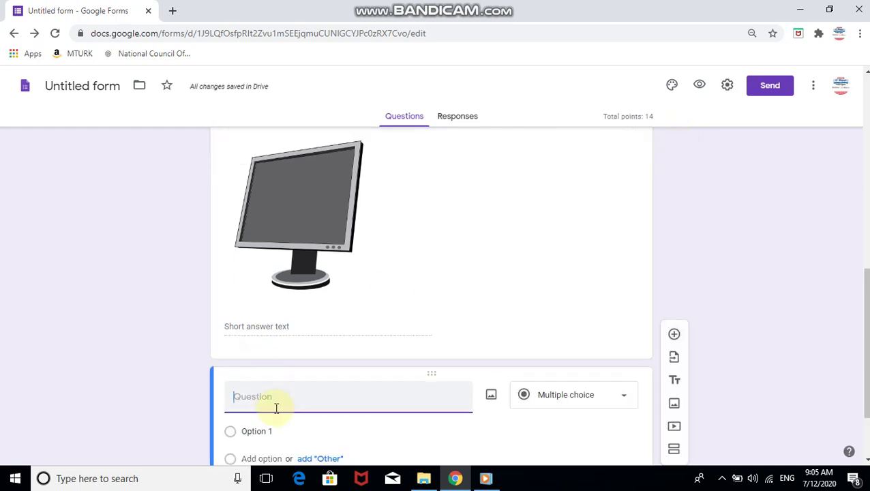
{"action": "type", "text": "match the followings"}
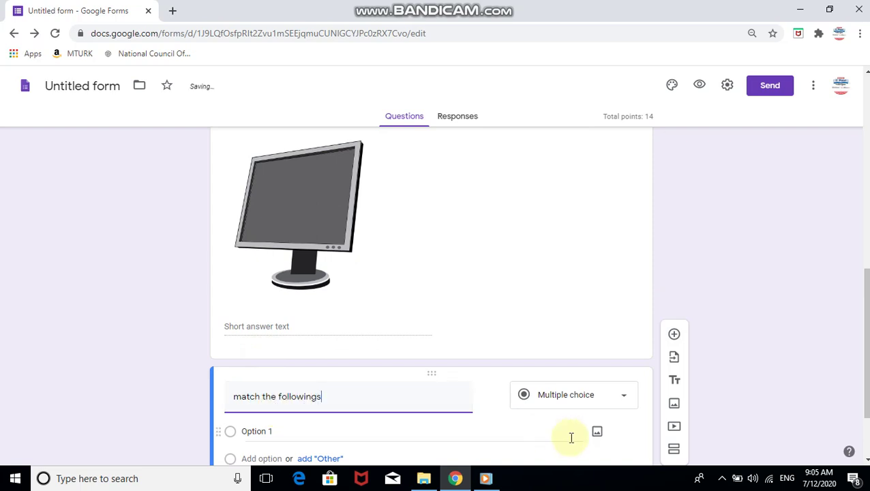
{"action": "left_click", "coordinate": [624, 400]}
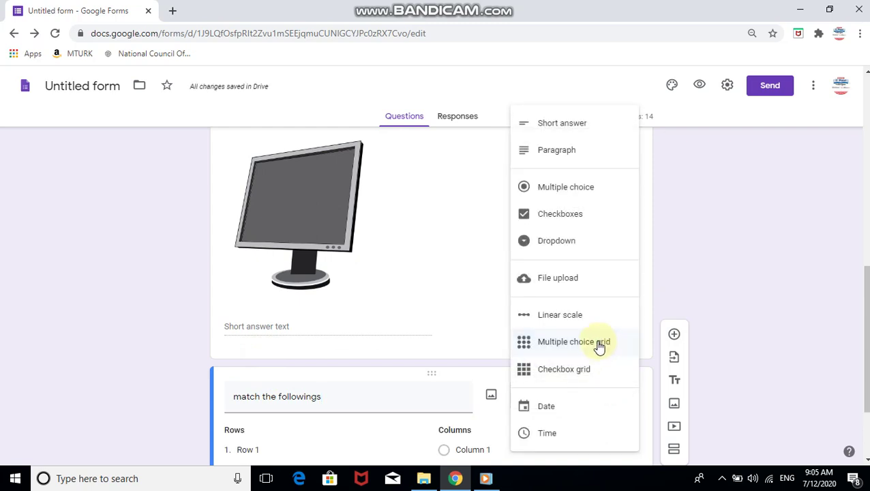
{"action": "left_click", "coordinate": [598, 345]}
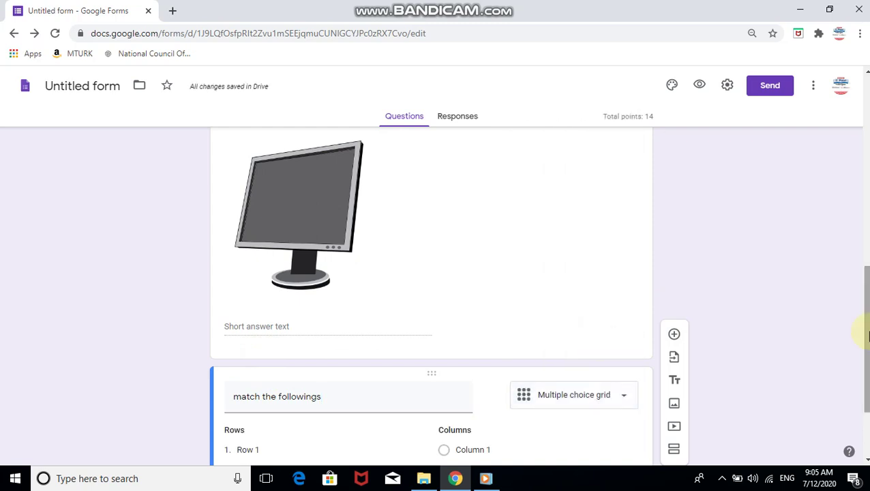
Enter banana, potato and lotus as the three rows of the "match the followings" grid
{"action": "scroll", "coordinate": [860, 359], "scroll_direction": "down", "scroll_amount": 2}
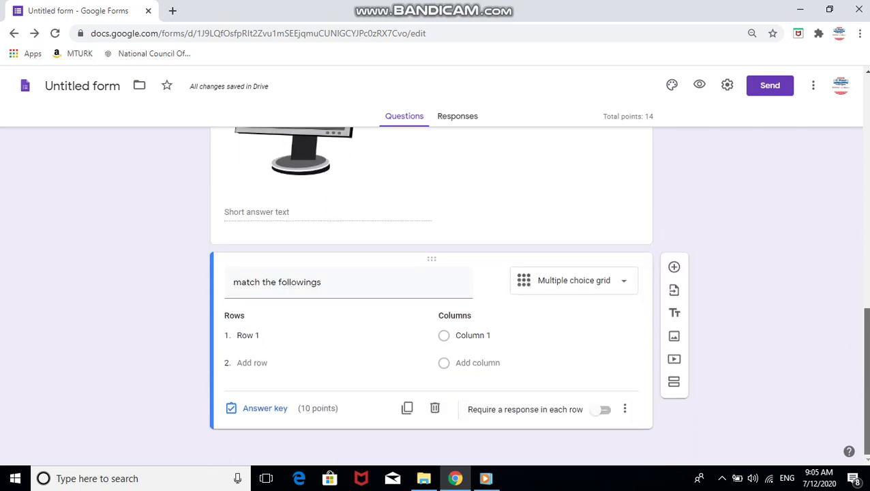
{"action": "left_click", "coordinate": [260, 333]}
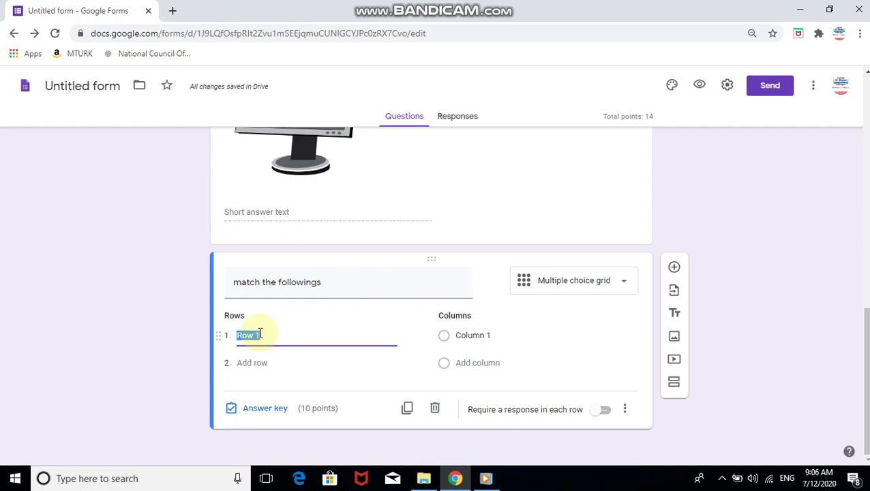
{"action": "type", "text": "banana"}
{"action": "left_click", "coordinate": [271, 363]}
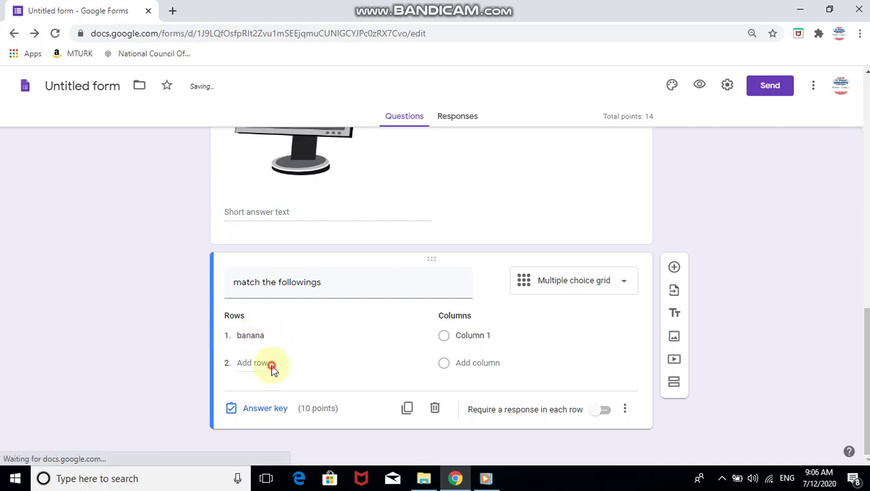
{"action": "left_click", "coordinate": [261, 362]}
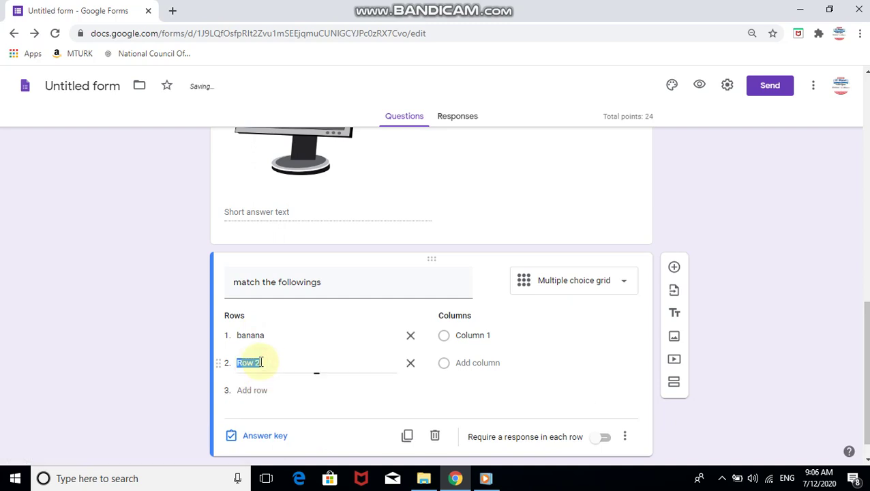
{"action": "type", "text": "potato"}
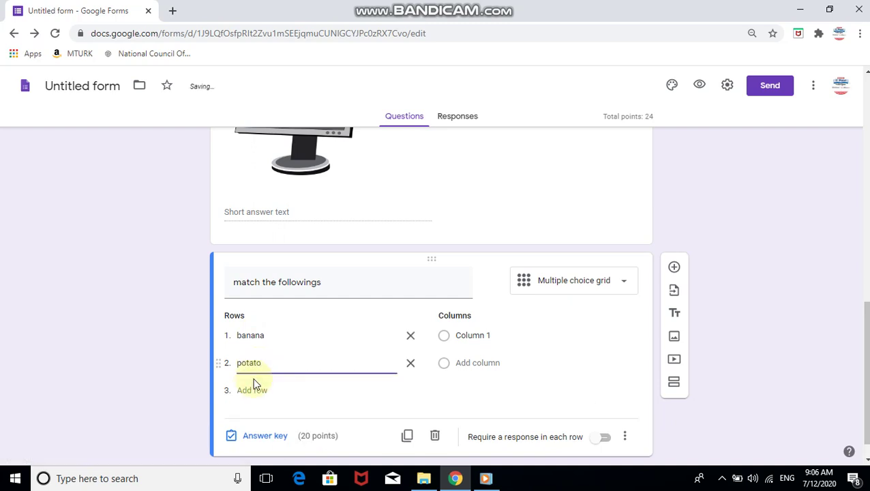
{"action": "left_click", "coordinate": [251, 390]}
{"action": "key", "text": "BackSpace"}
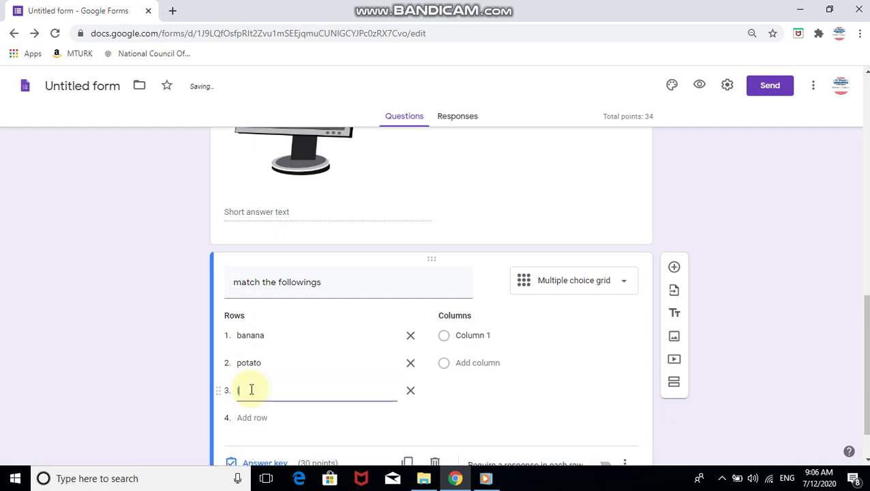
{"action": "type", "text": "lotus"}
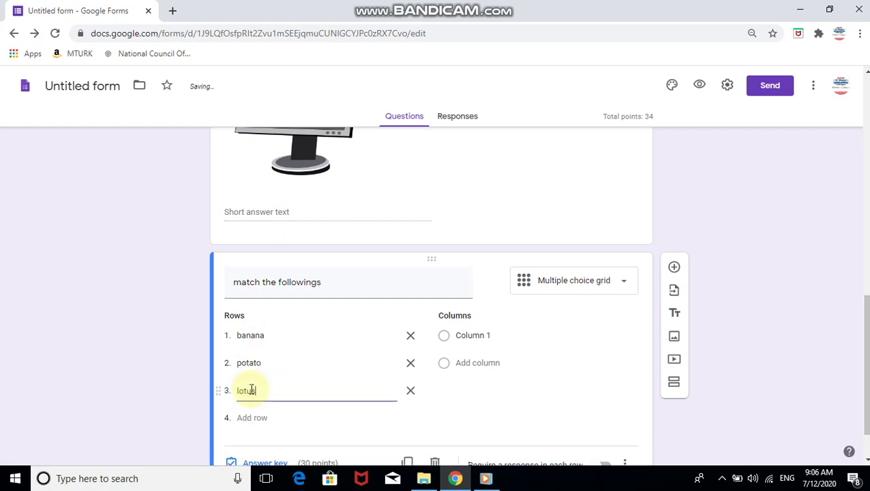
Enter flower, vegetable and fruit as the three columns of the "match the followings" grid
{"action": "left_click", "coordinate": [455, 339]}
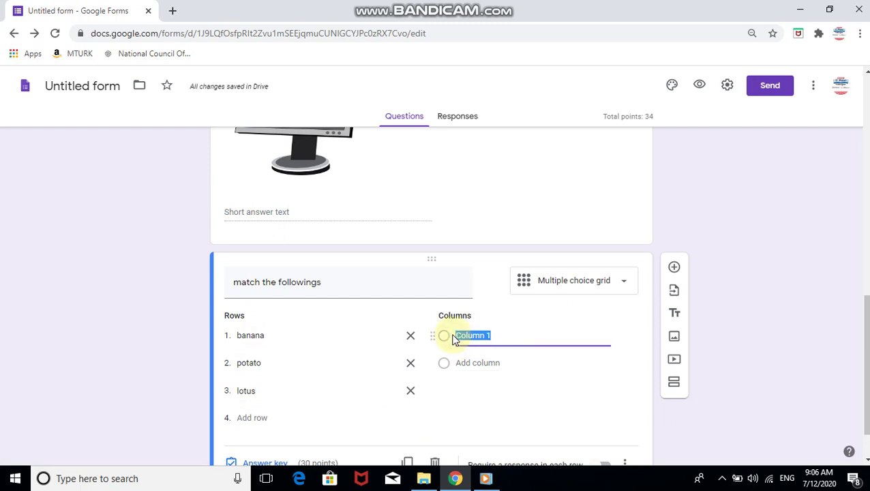
{"action": "type", "text": "flower"}
{"action": "left_click", "coordinate": [479, 362]}
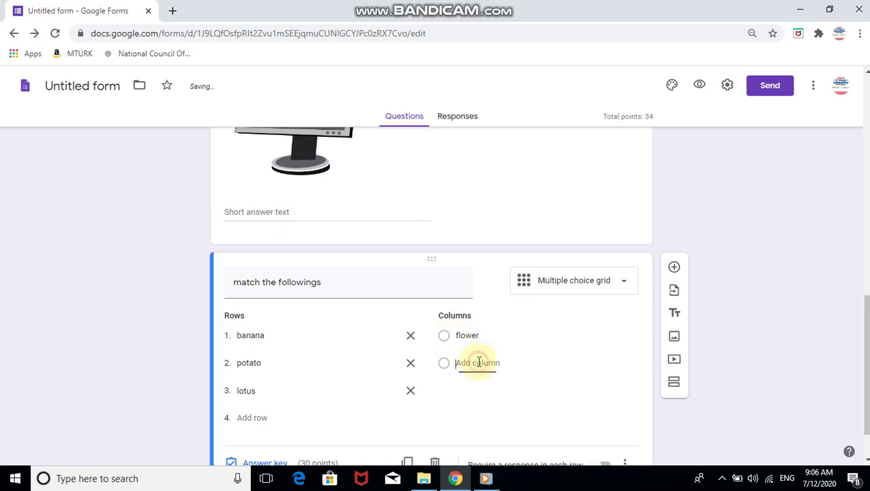
{"action": "type", "text": "vegetable"}
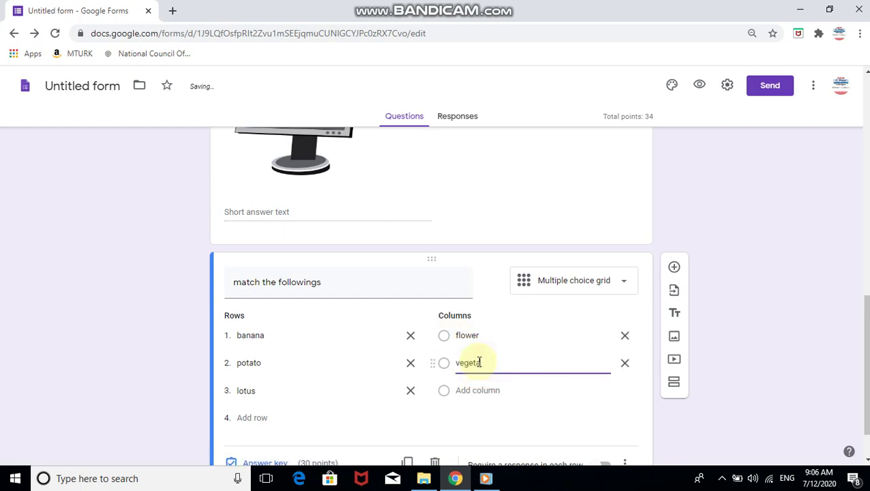
{"action": "left_click", "coordinate": [479, 391]}
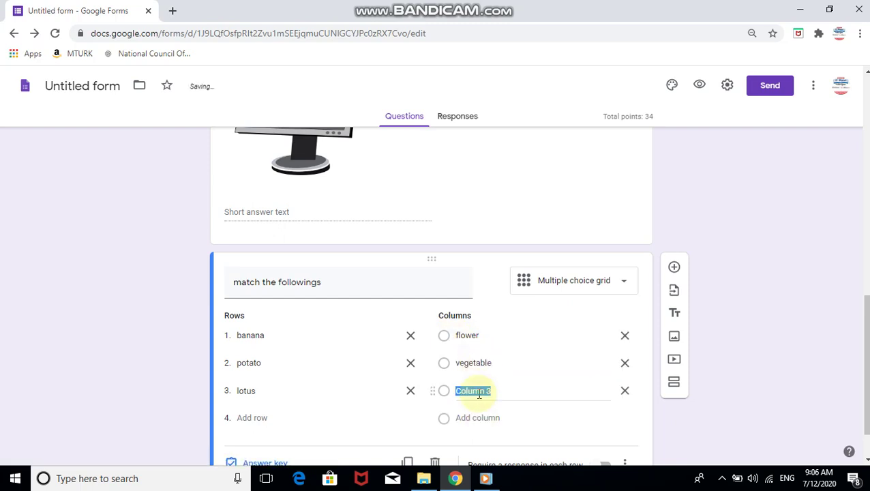
{"action": "type", "text": "fruit"}
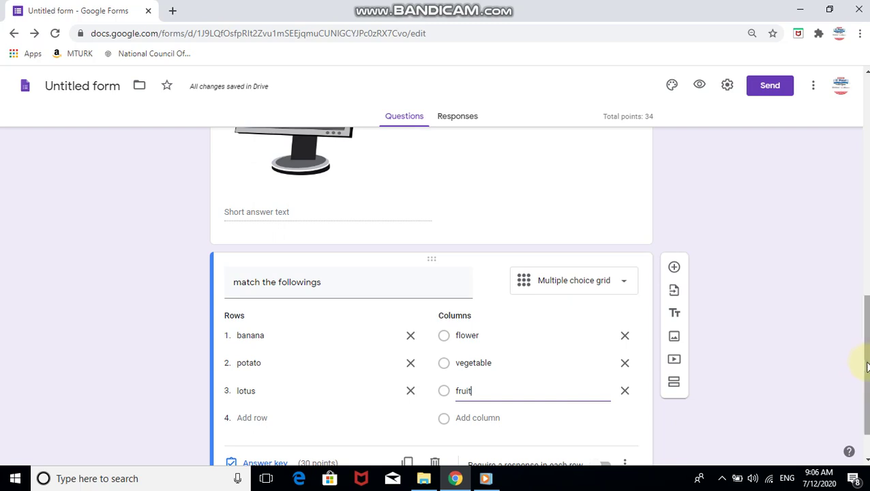
In the grid's answer key, mark fruit as the correct answer for banana and set that row to 1 point
{"action": "scroll", "coordinate": [867, 368], "scroll_direction": "down", "scroll_amount": 1}
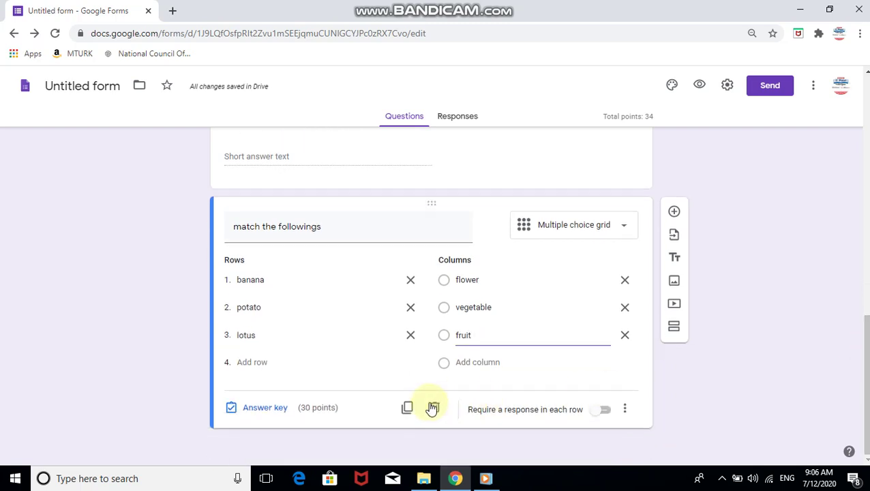
{"action": "left_click", "coordinate": [266, 409]}
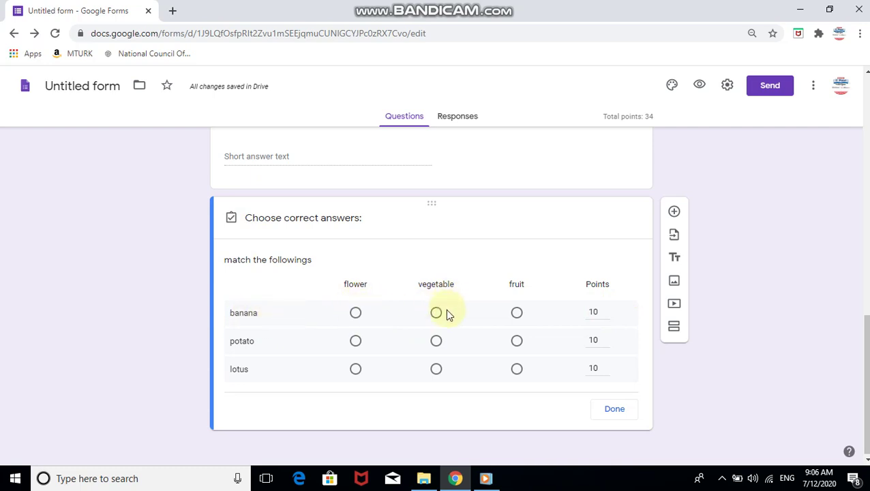
{"action": "left_click", "coordinate": [517, 315]}
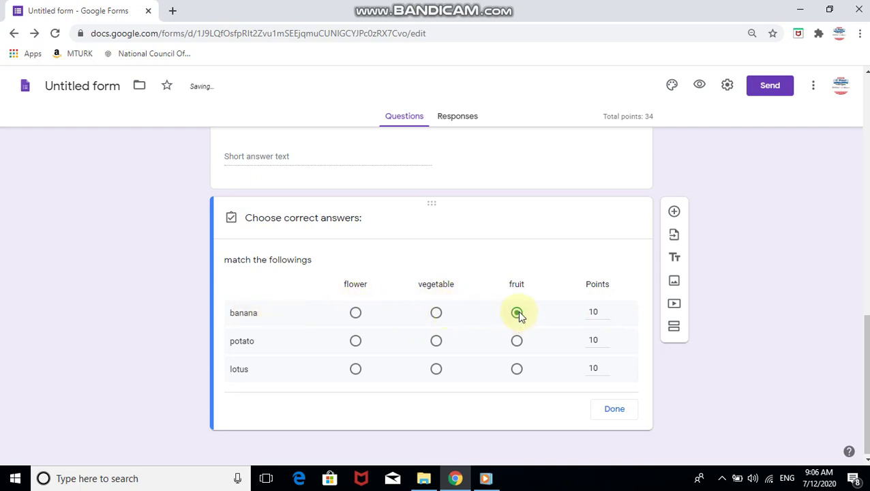
{"action": "double_click", "coordinate": [602, 316]}
{"action": "type", "text": "1"}
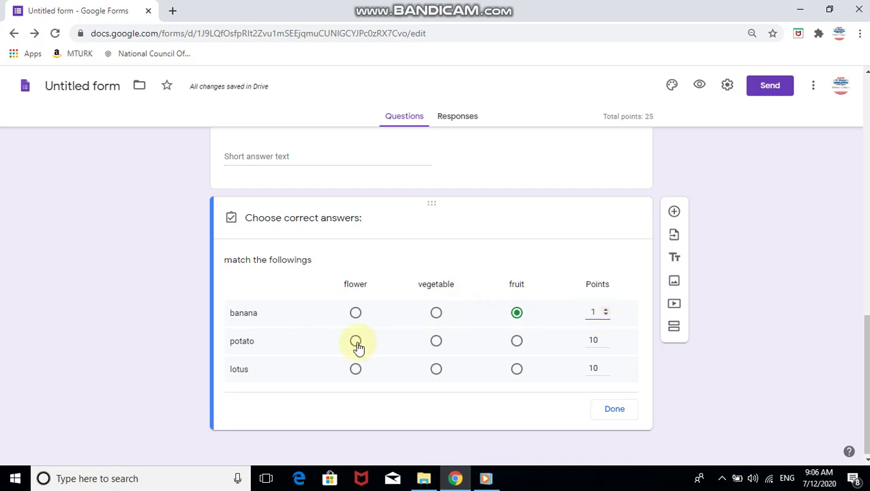
In the grid's answer key, match potato to vegetable and lotus to flower, set both rows to 1 point, and finish the key
{"action": "left_click", "coordinate": [436, 342]}
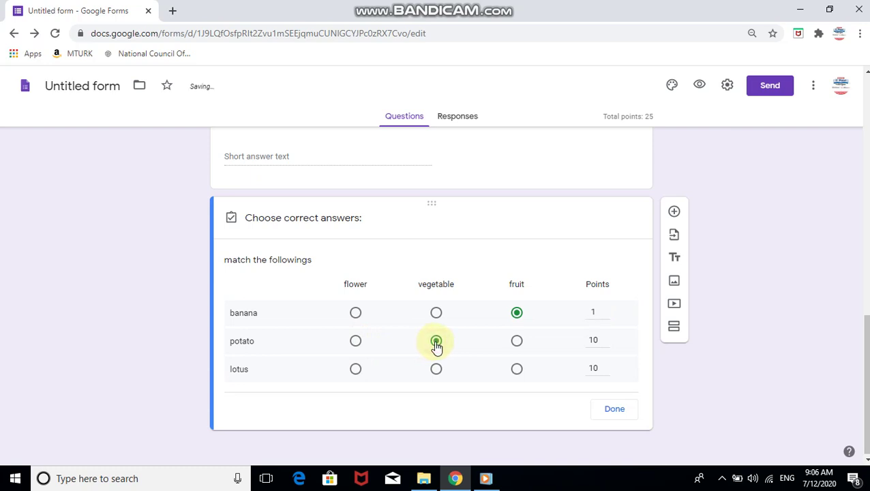
{"action": "left_click", "coordinate": [356, 369]}
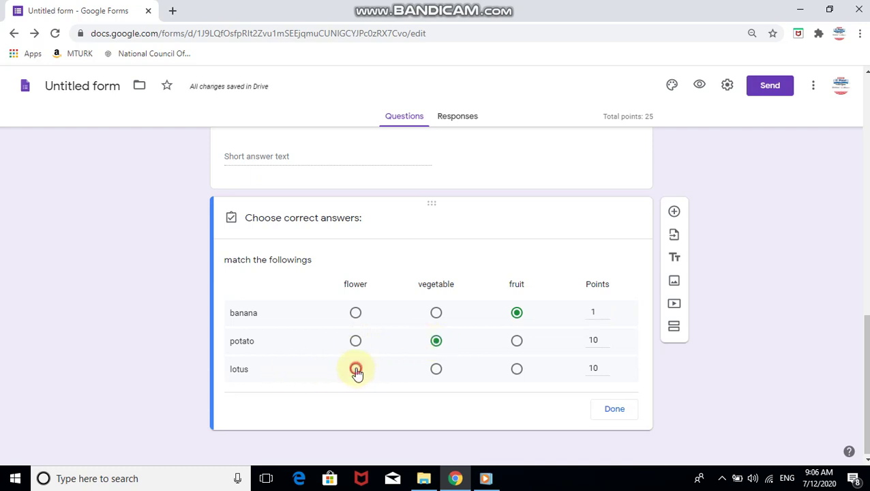
{"action": "left_click", "coordinate": [601, 340]}
{"action": "key", "text": "BackSpace"}
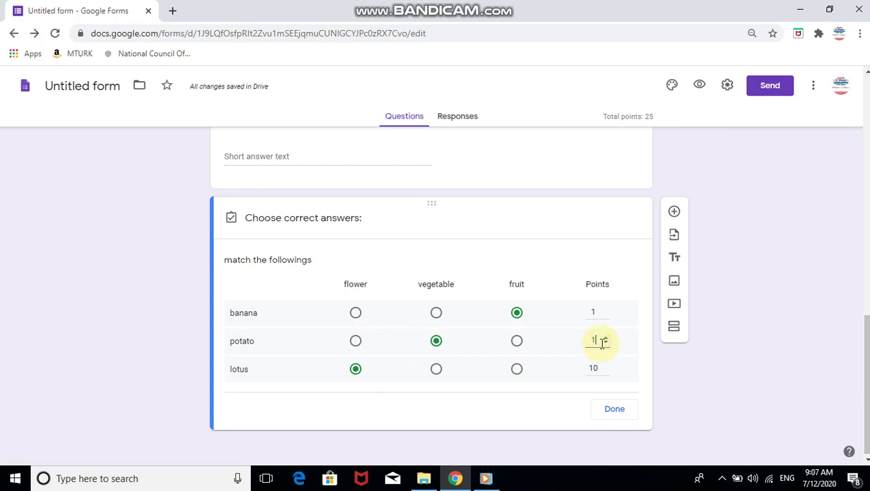
{"action": "double_click", "coordinate": [601, 366]}
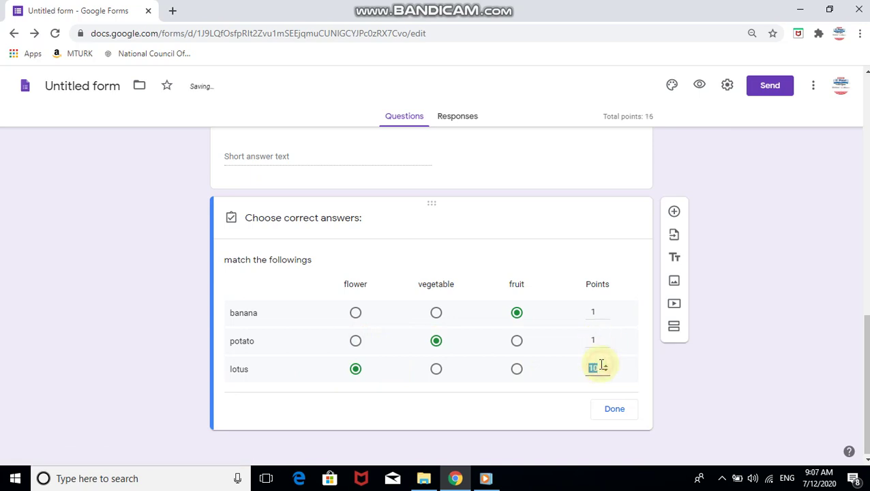
{"action": "left_click", "coordinate": [614, 409]}
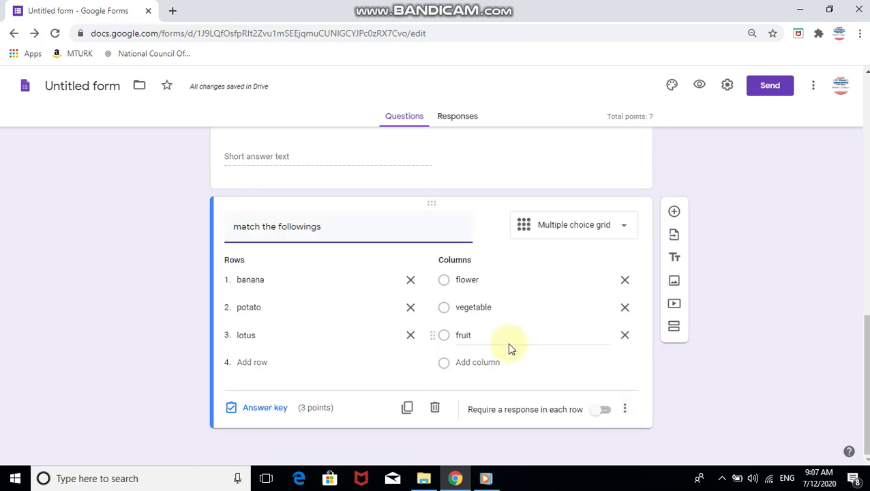
Preview the form and fill in the student's name and "6 A" as the class and section
{"action": "left_click_drag", "start_coordinate": [867, 346], "coordinate": [866, 107]}
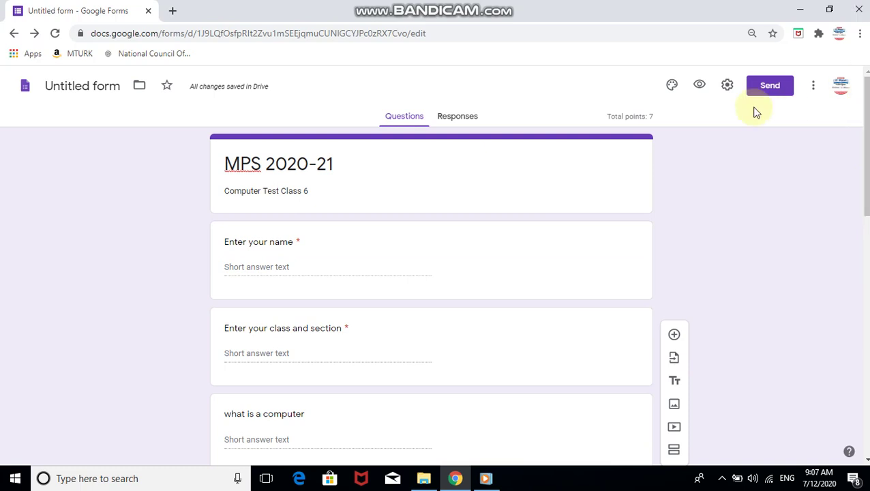
{"action": "left_click", "coordinate": [699, 87]}
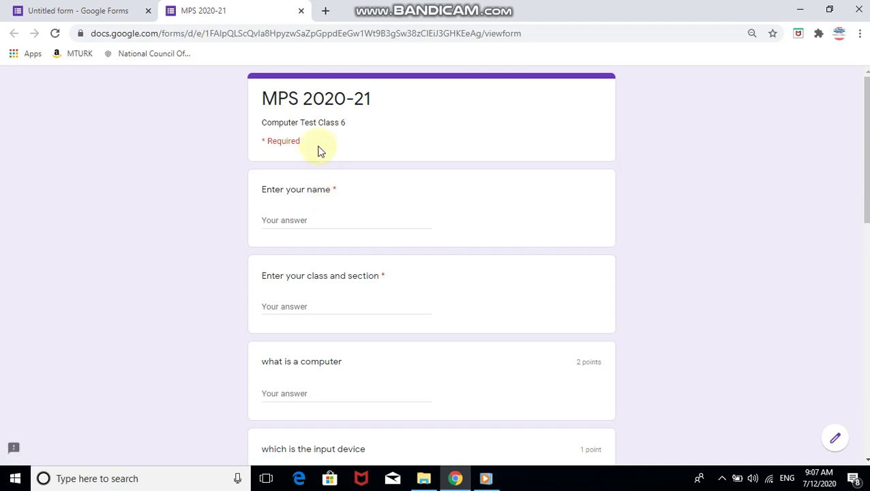
{"action": "left_click", "coordinate": [299, 218]}
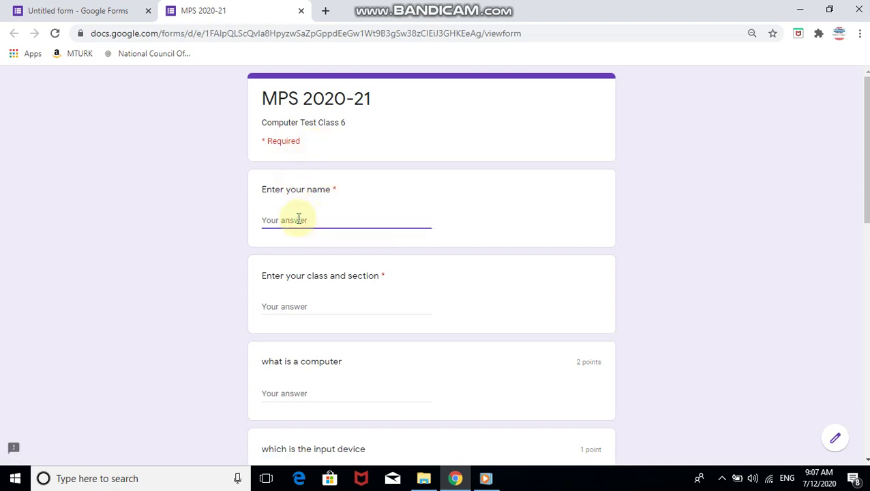
{"action": "type", "text": "sad"}
{"action": "key", "text": "Tab"}
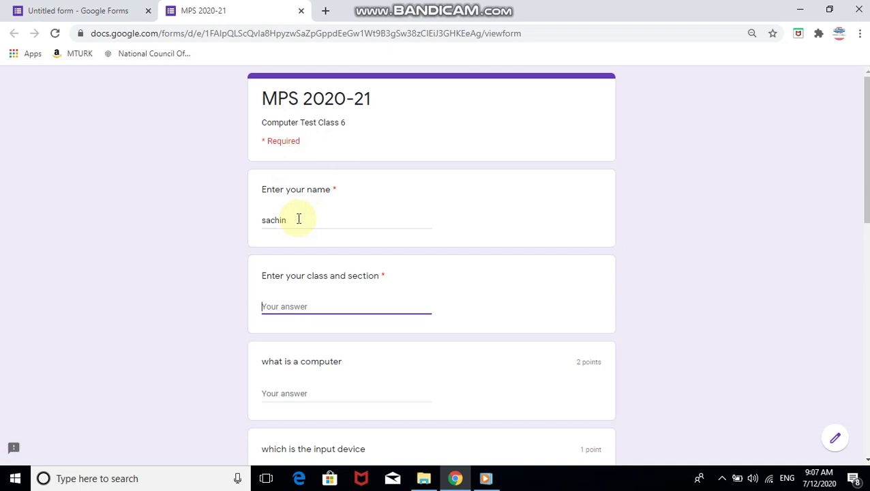
{"action": "type", "text": "6 A"}
Answer "what is a computer" with "computer" and choose monitor for "which is the input device"
{"action": "left_click", "coordinate": [292, 395]}
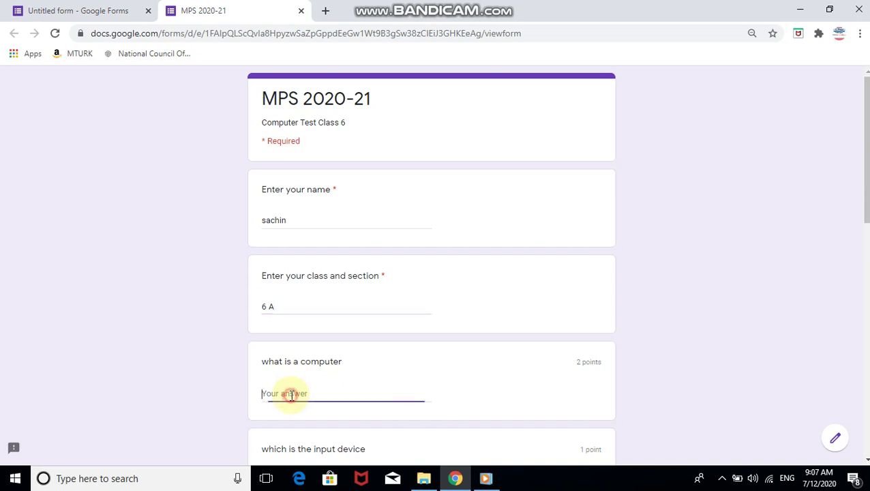
{"action": "type", "text": "computer"}
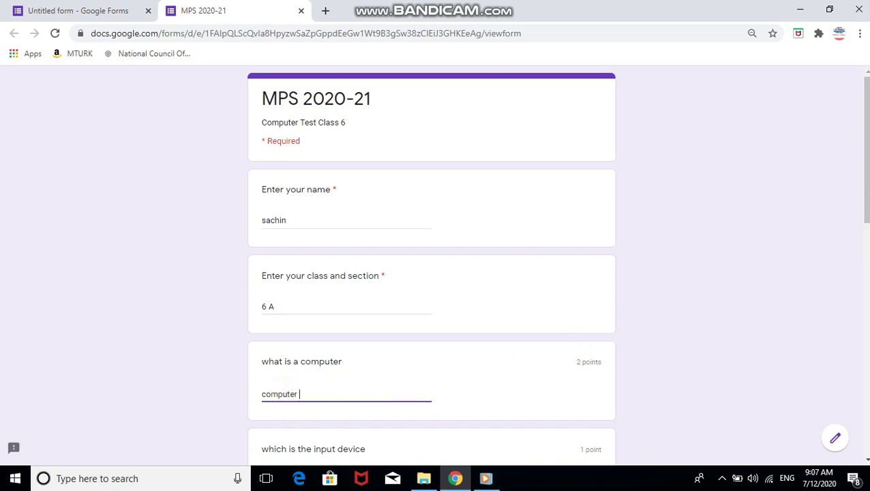
{"action": "scroll", "coordinate": [392, 233], "scroll_direction": "down", "scroll_amount": 3}
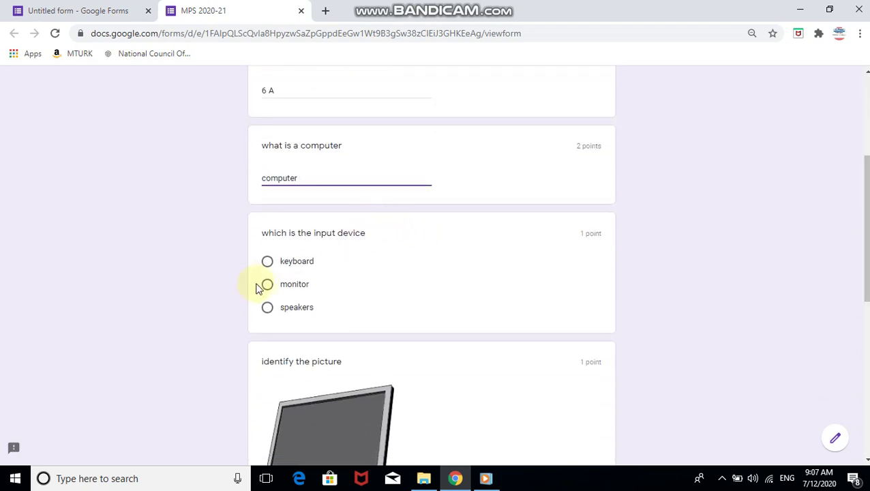
{"action": "left_click", "coordinate": [267, 284]}
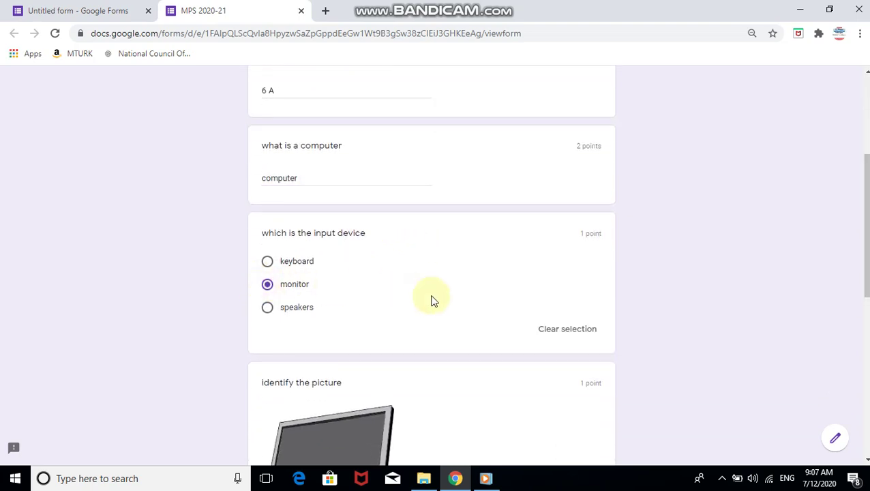
Submit the test response without filling in the remaining questions, and close the form preview
{"action": "left_click_drag", "start_coordinate": [865, 266], "coordinate": [865, 426]}
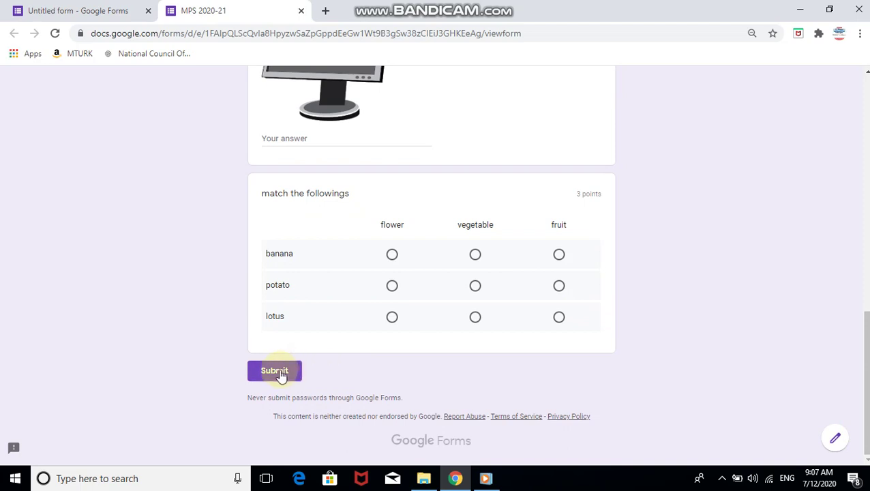
{"action": "left_click", "coordinate": [278, 372]}
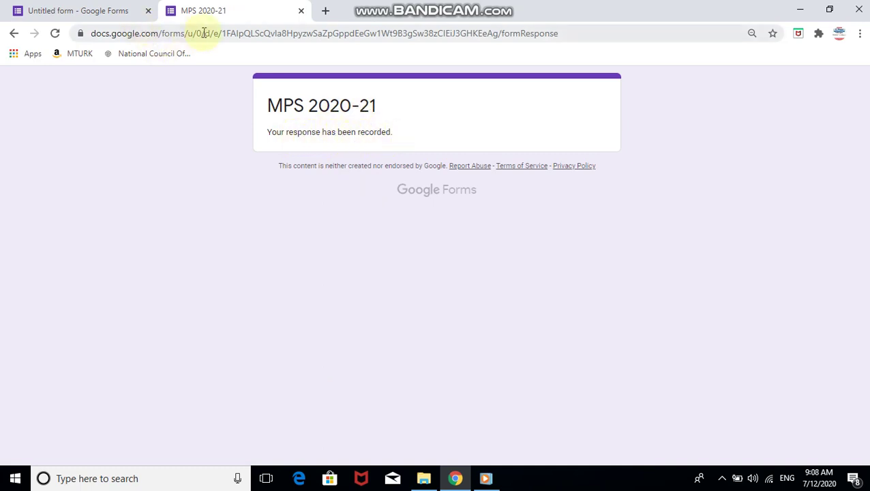
{"action": "left_click", "coordinate": [301, 13]}
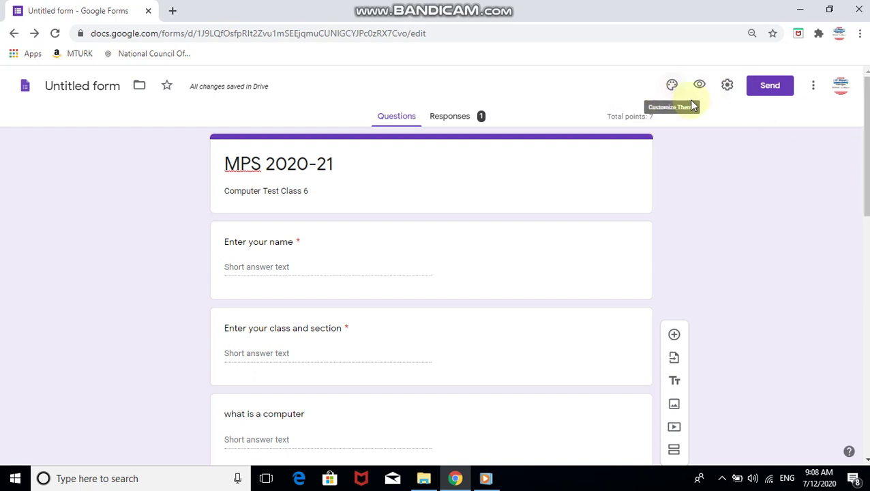
Create a shortened sharing link for the form and copy it
{"action": "left_click", "coordinate": [768, 86]}
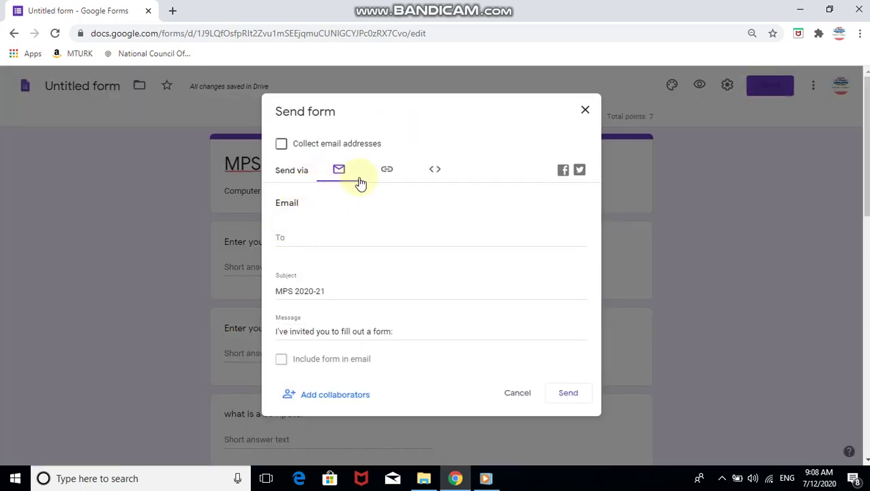
{"action": "left_click", "coordinate": [386, 172]}
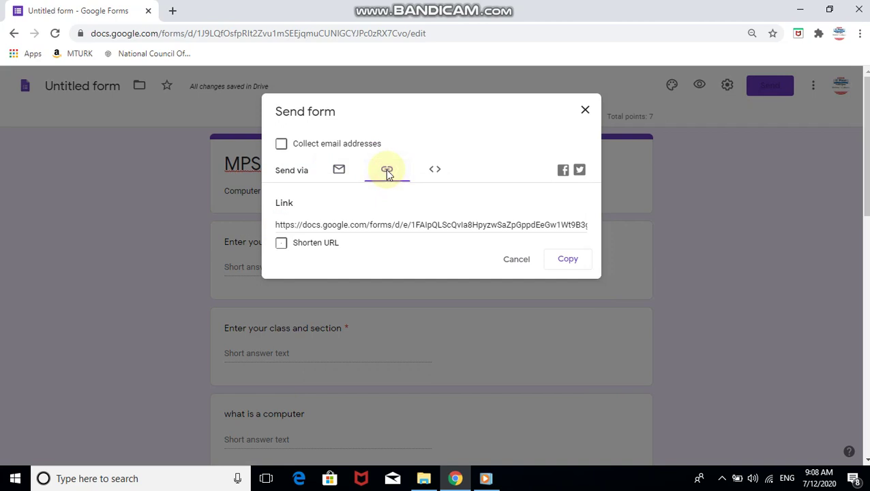
{"action": "left_click", "coordinate": [285, 248]}
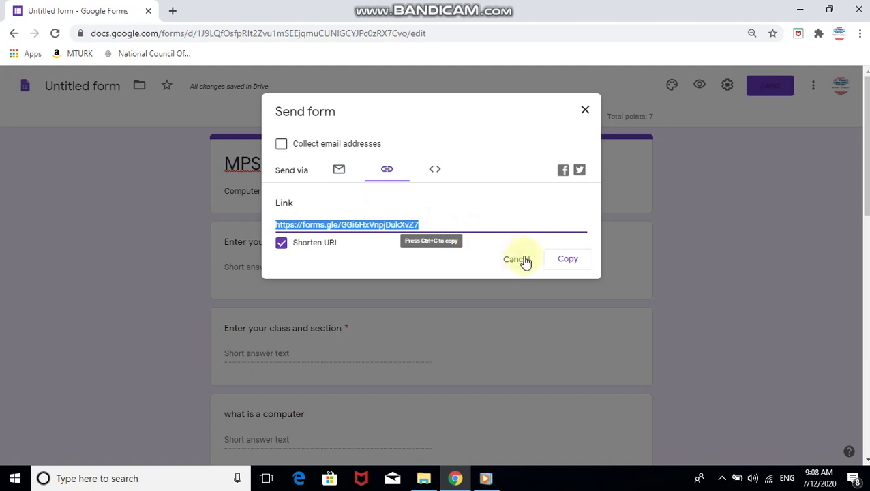
{"action": "left_click", "coordinate": [563, 262]}
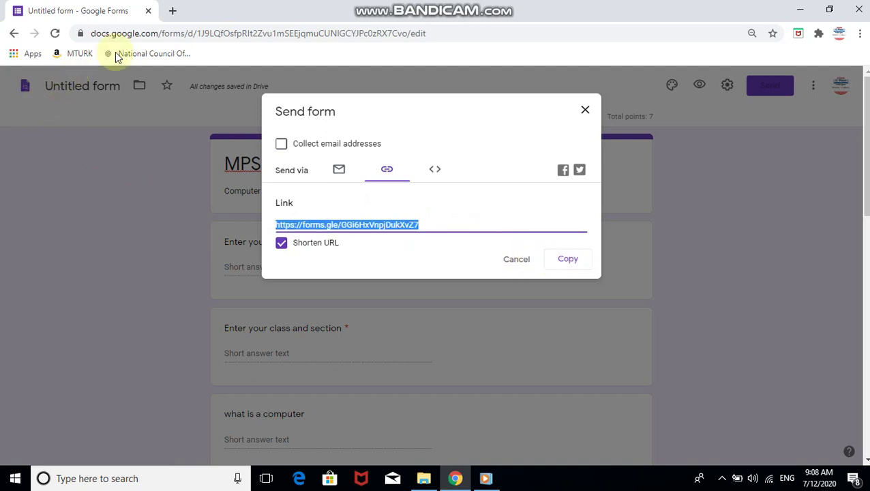
Search for "whats app web" in a new browser tab and open WhatsApp Web, reloading the page
{"action": "left_click", "coordinate": [173, 14]}
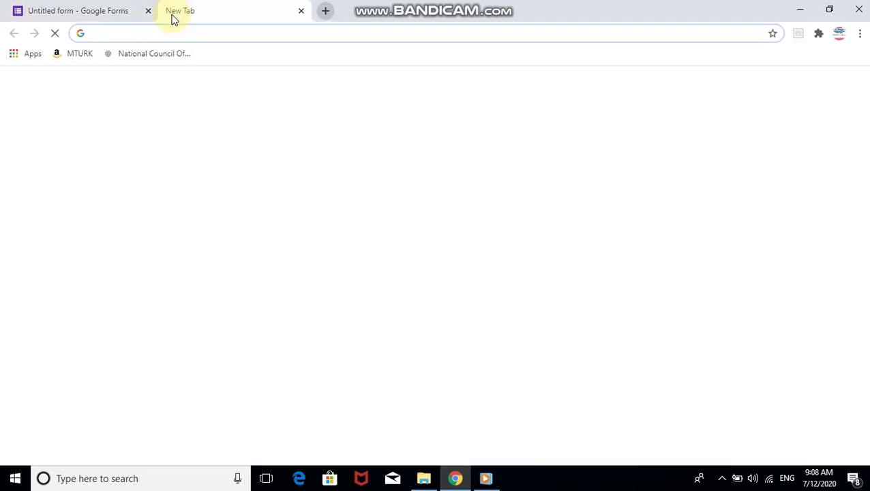
{"action": "type", "text": "whats a"}
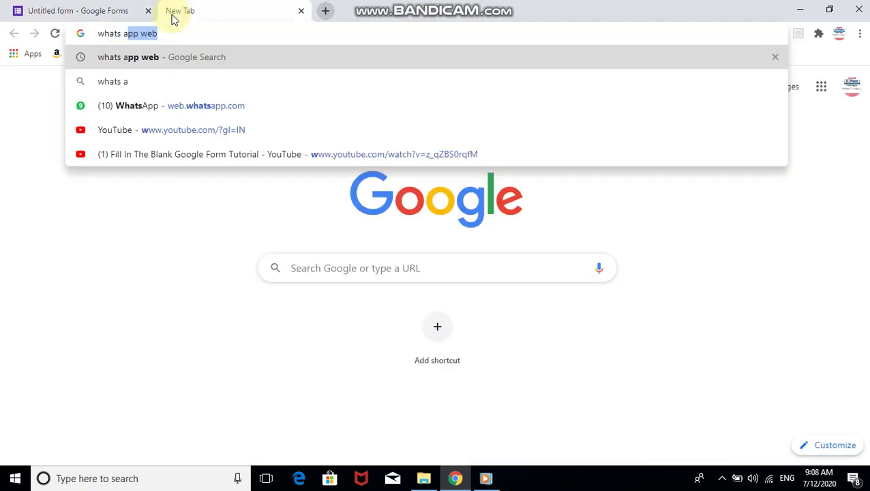
{"action": "type", "text": "pp"}
{"action": "left_click", "coordinate": [155, 62]}
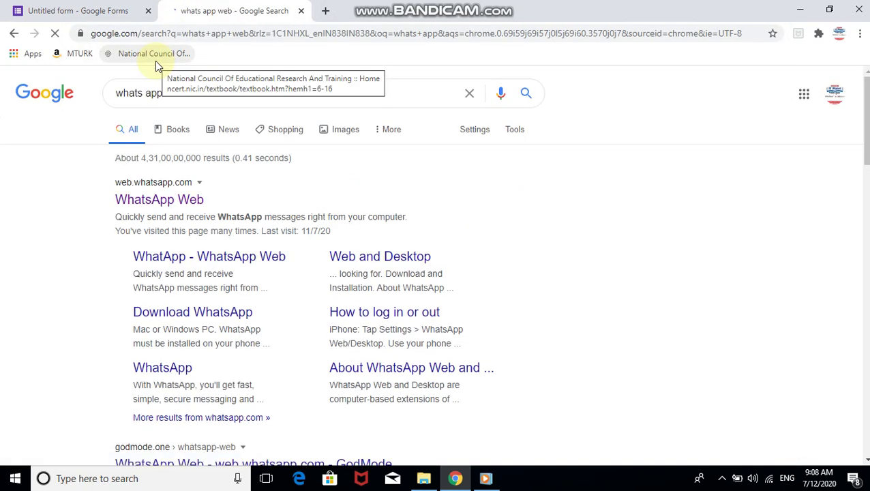
{"action": "left_click", "coordinate": [176, 200]}
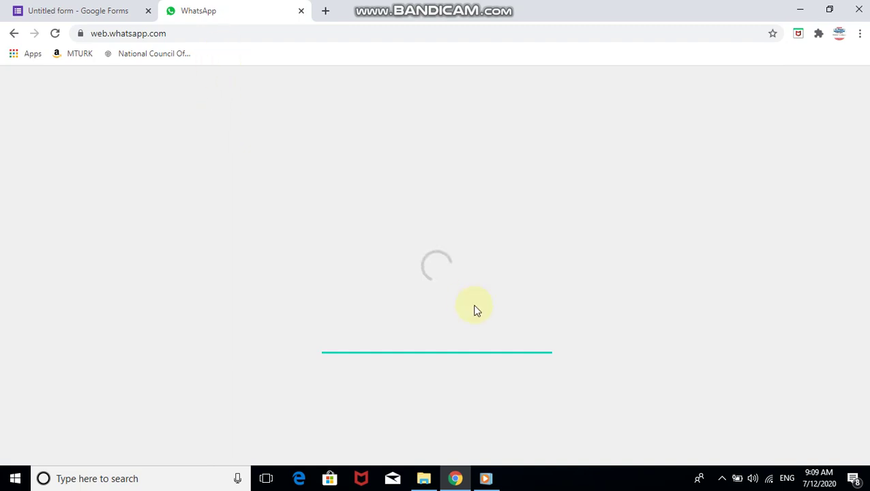
{"action": "left_click", "coordinate": [185, 31]}
{"action": "key", "text": "Return"}
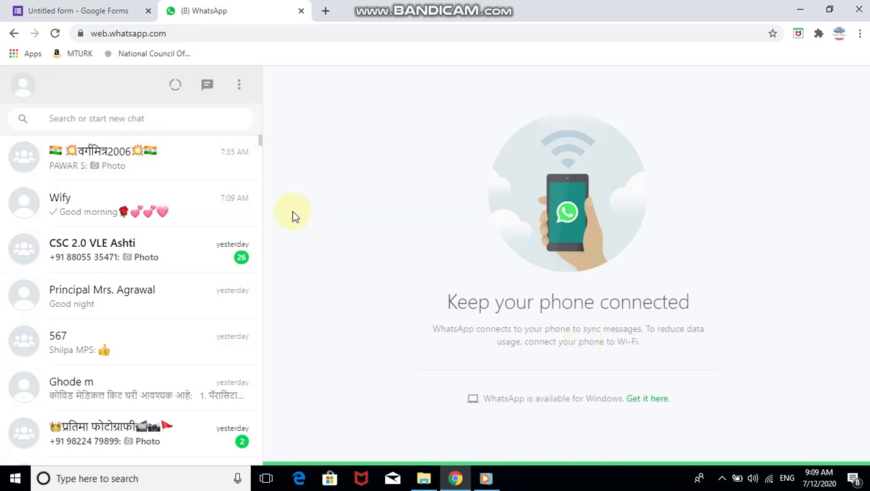
Paste the copied form link into the "567" group chat and send it
{"action": "left_click", "coordinate": [141, 350]}
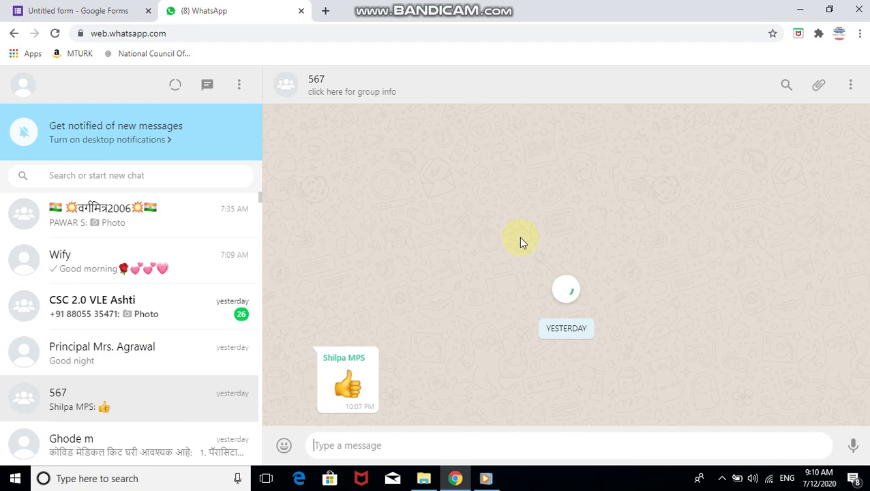
{"action": "right_click", "coordinate": [381, 447]}
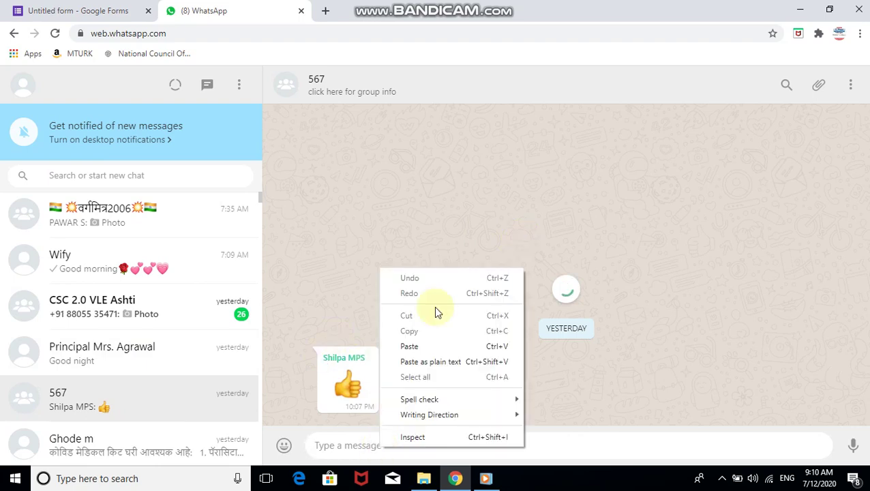
{"action": "left_click", "coordinate": [410, 346]}
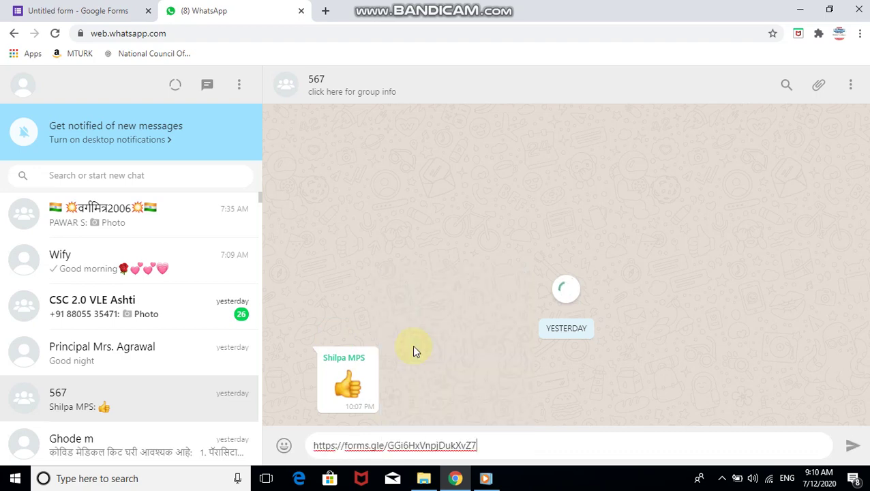
{"action": "left_click", "coordinate": [852, 449]}
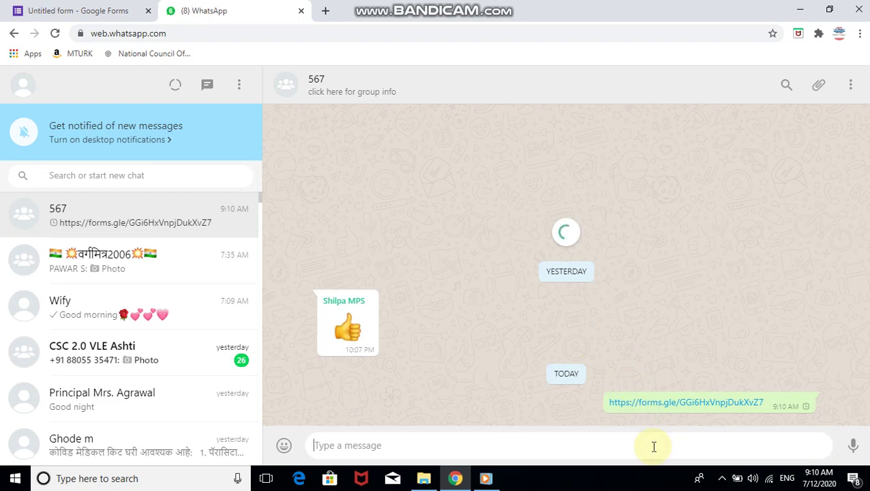
Send the message "click above link to give the test of computer subject" to the "567" group
{"action": "type", "text": "cli"}
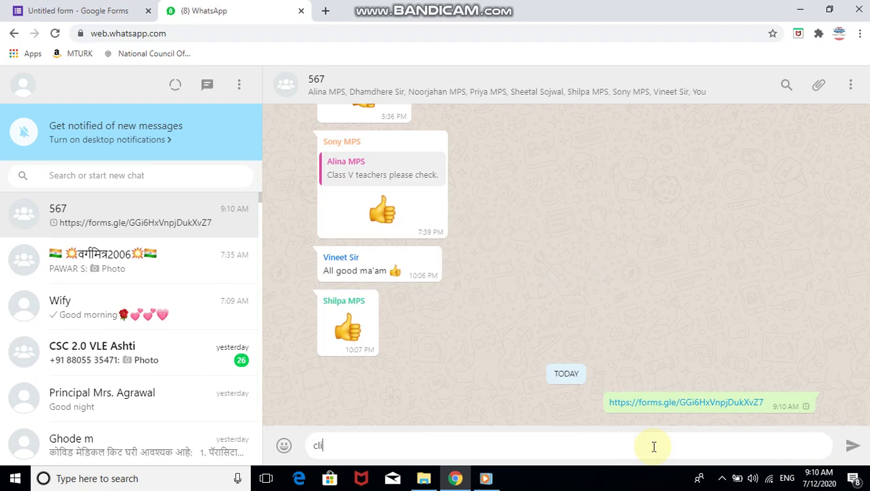
{"action": "type", "text": "ck  "}
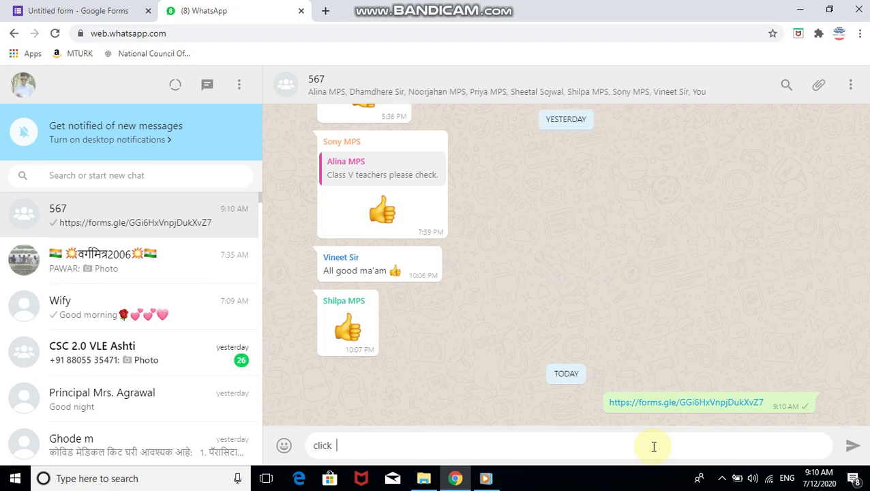
{"action": "type", "text": "above link to"}
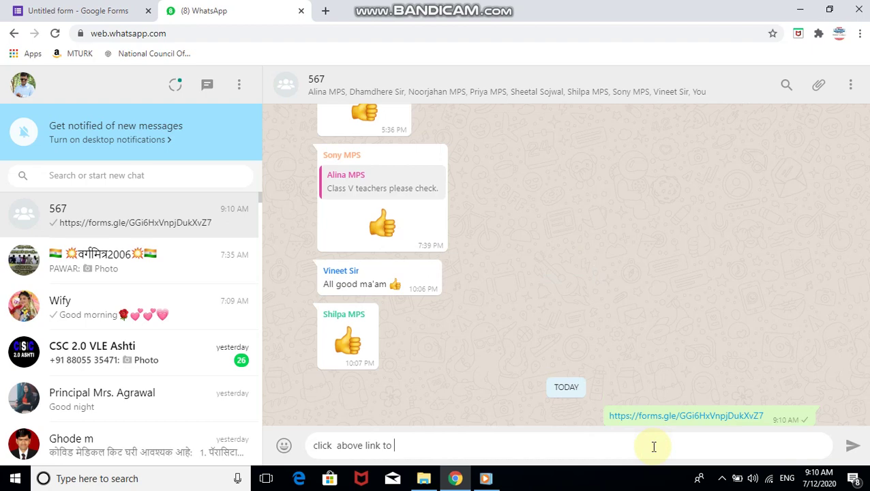
{"action": "type", "text": "give the test of comp"}
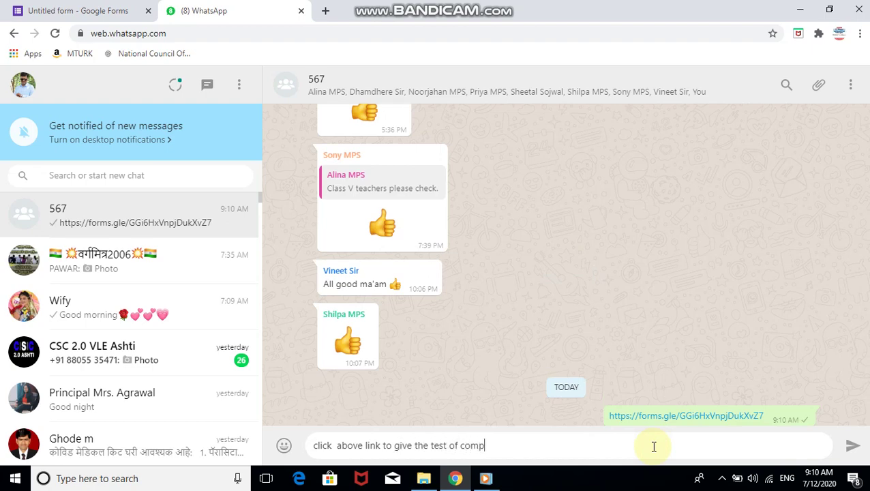
{"action": "type", "text": "uter subject"}
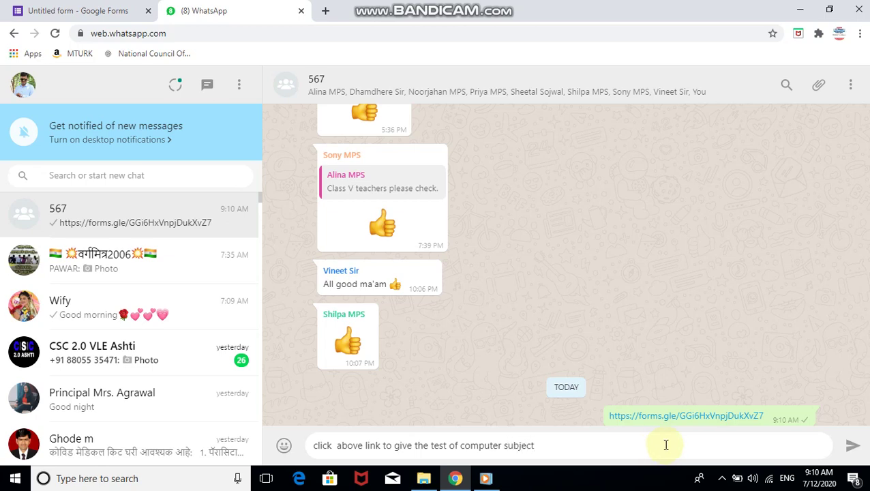
{"action": "left_click", "coordinate": [853, 450]}
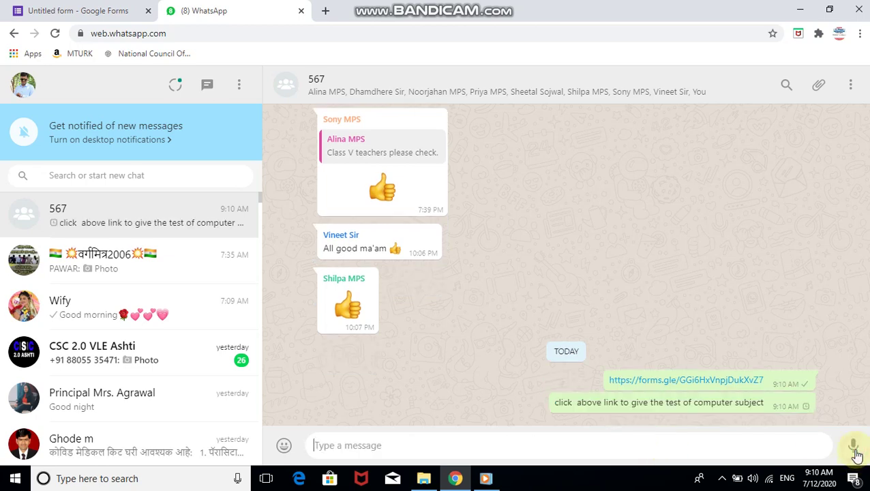
Open the shared form link from the group chat and fill in the student's name and class and section "3 B"
{"action": "left_click", "coordinate": [735, 381]}
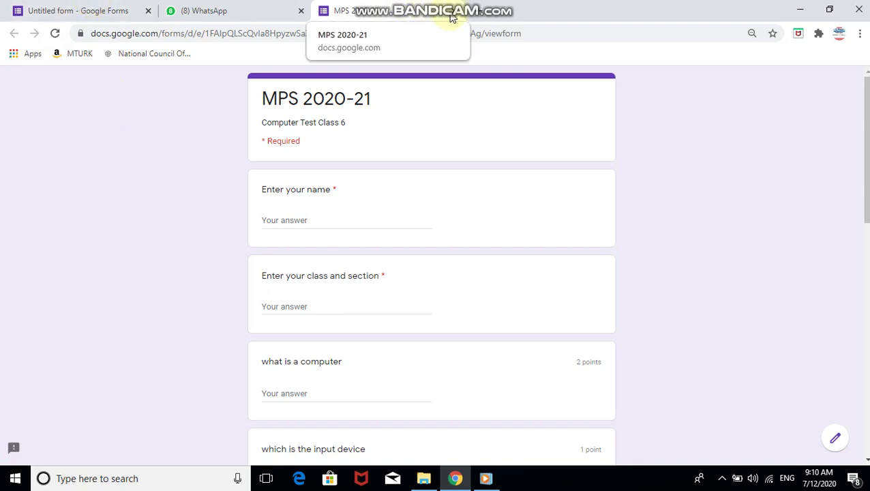
{"action": "left_click", "coordinate": [289, 224]}
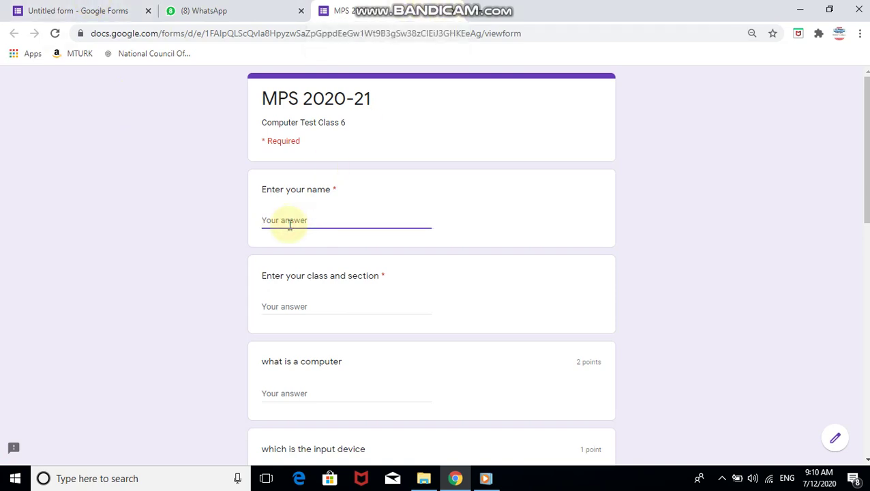
{"action": "type", "text": "xyz"}
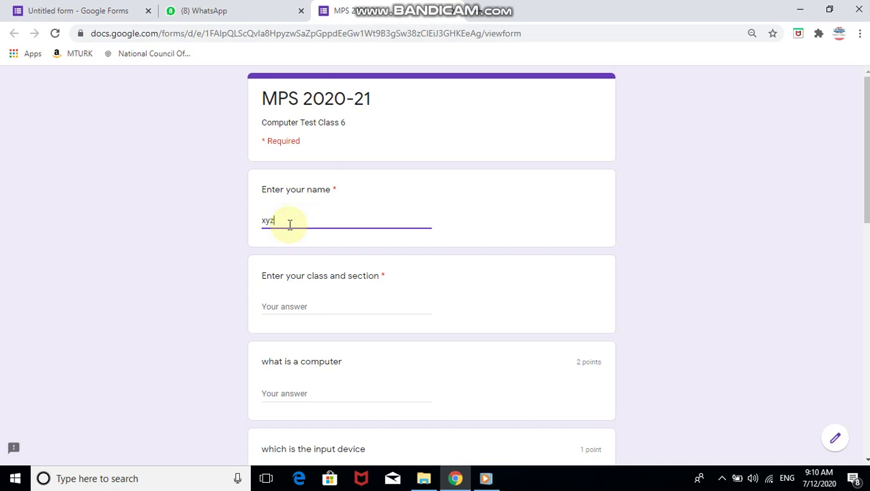
{"action": "left_click", "coordinate": [287, 307]}
{"action": "type", "text": "3"}
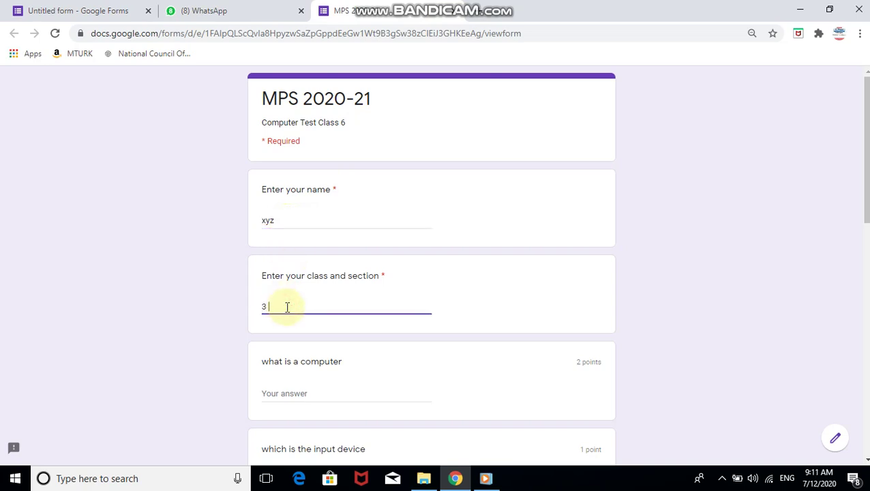
{"action": "type", "text": " B"}
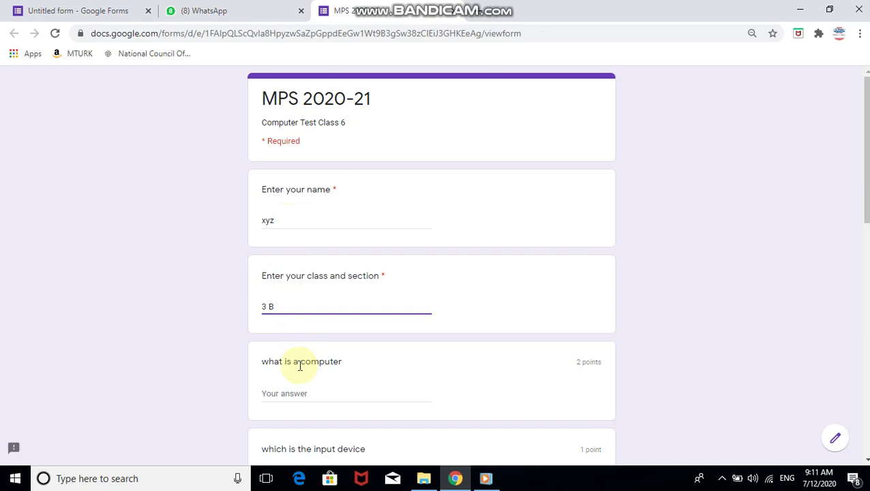
Leave "what is a computer" blank, choose "keyboard" as the input device, and identify the picture as "monitor"
{"action": "left_click", "coordinate": [292, 400]}
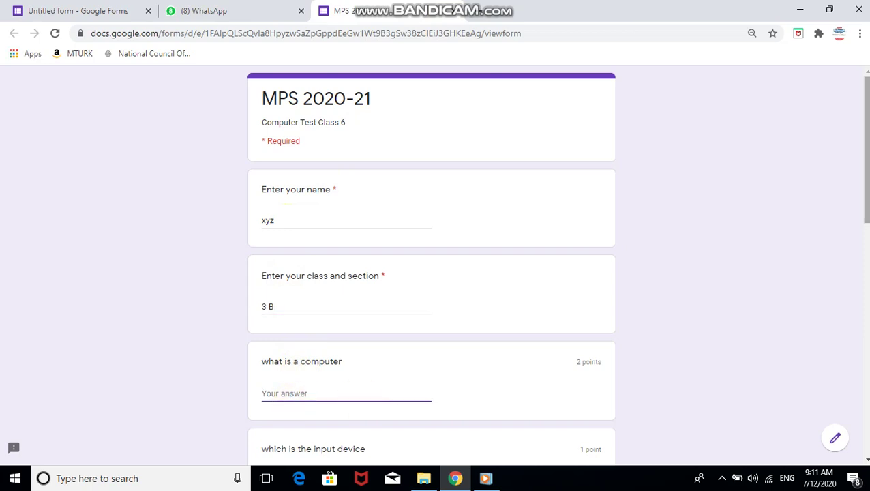
{"action": "scroll", "coordinate": [432, 273], "scroll_direction": "down", "scroll_amount": 3}
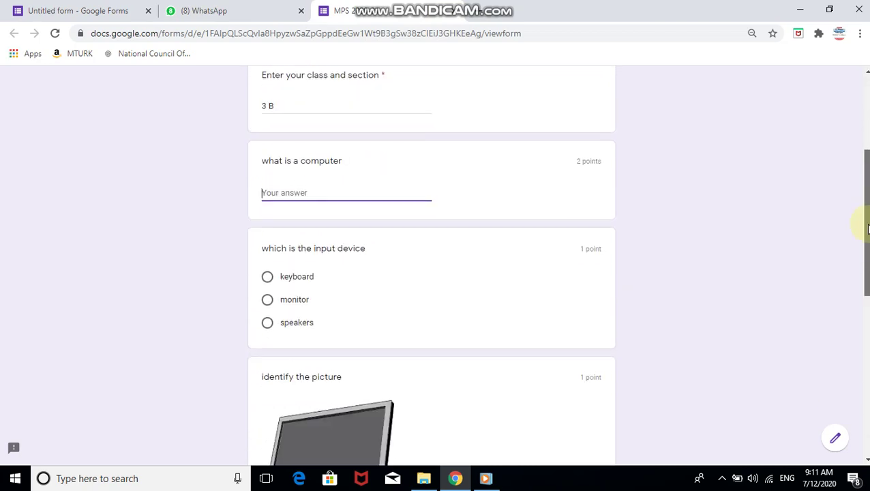
{"action": "left_click", "coordinate": [301, 272]}
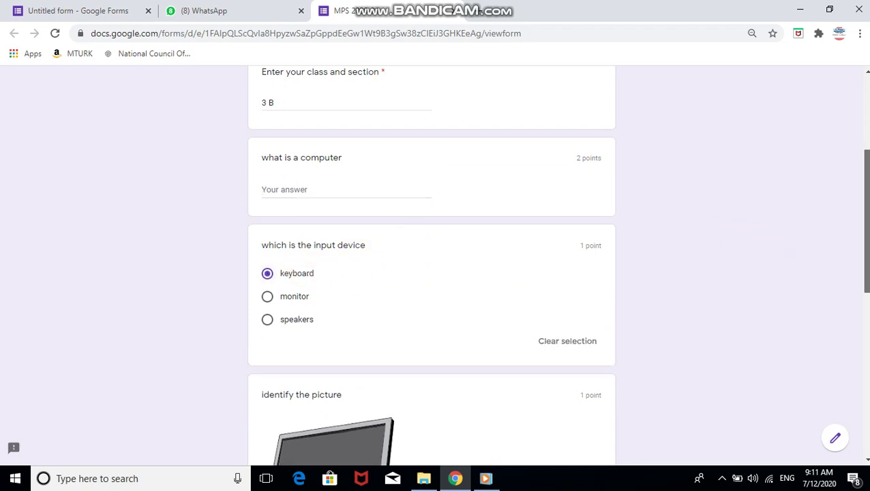
{"action": "left_click_drag", "start_coordinate": [864, 254], "coordinate": [867, 351]}
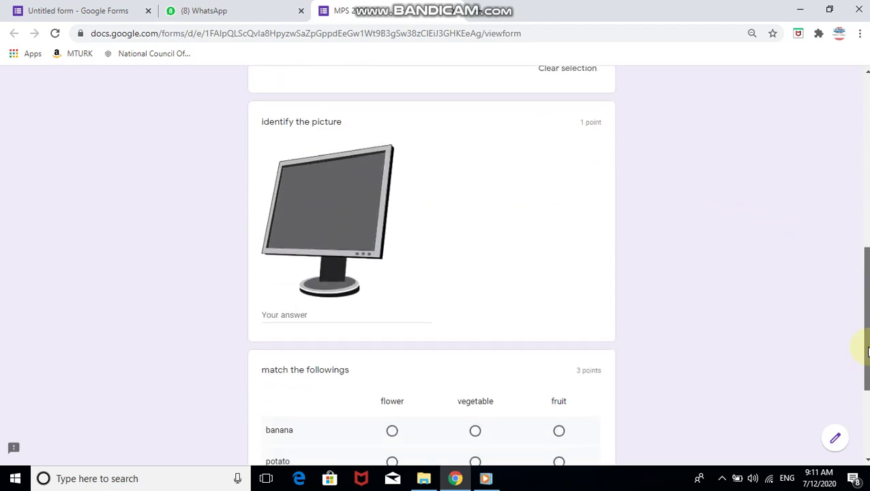
{"action": "left_click", "coordinate": [289, 306]}
{"action": "type", "text": "monitor"}
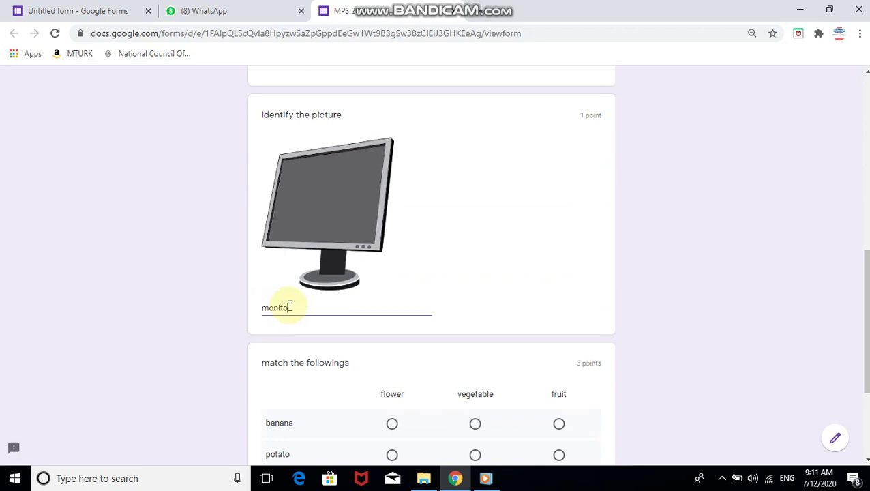
Match banana with flower, potato with vegetable and lotus with flower, and submit the form
{"action": "left_click", "coordinate": [393, 426]}
{"action": "scroll", "coordinate": [531, 308], "scroll_direction": "down", "scroll_amount": 2}
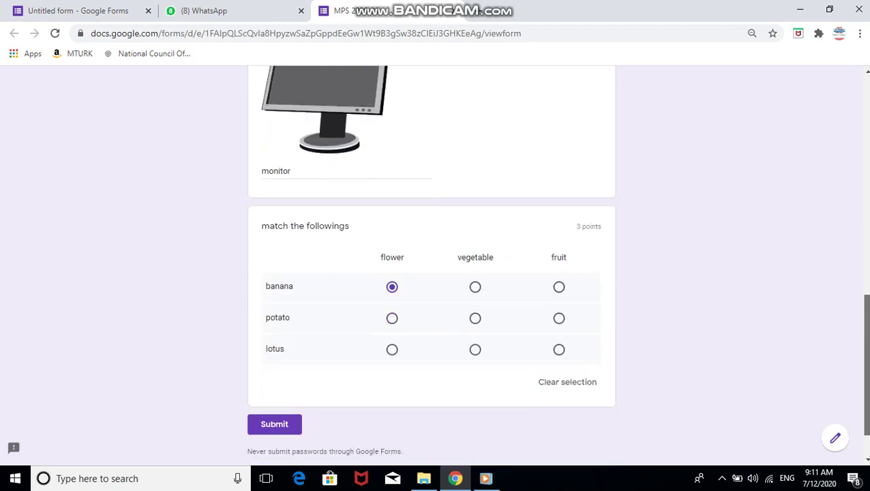
{"action": "left_click", "coordinate": [477, 318]}
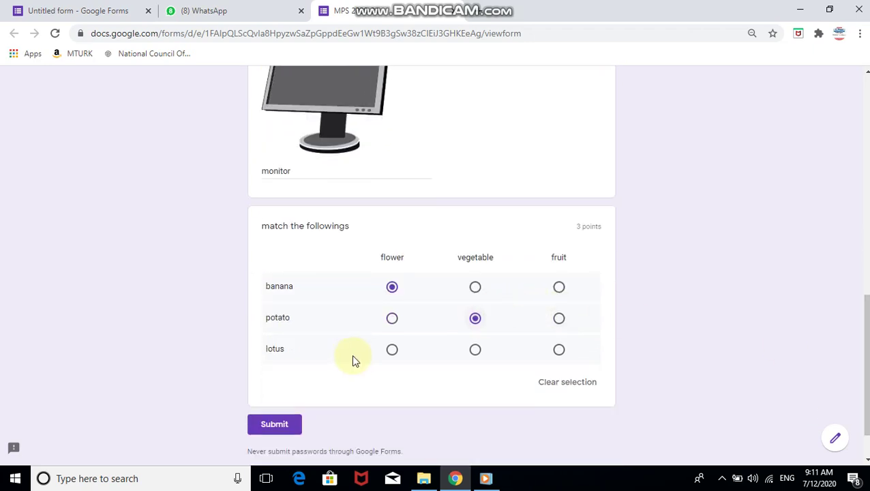
{"action": "left_click", "coordinate": [392, 351]}
{"action": "left_click", "coordinate": [267, 424]}
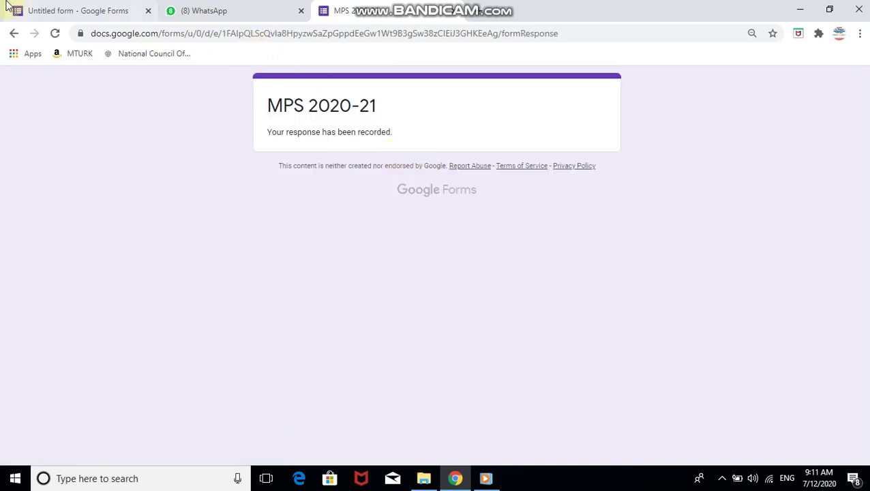
Return to the form editor, dismiss the Send form dialog and view the summary of the responses
{"action": "left_click", "coordinate": [37, 6]}
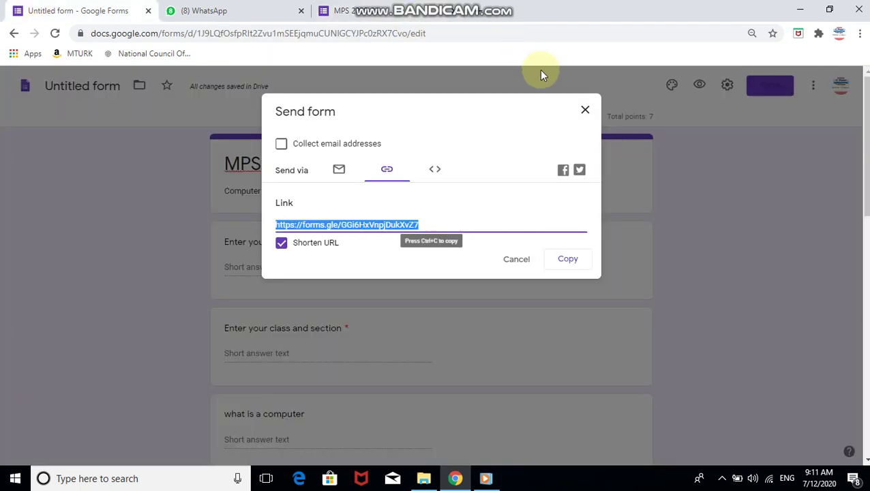
{"action": "left_click", "coordinate": [584, 109]}
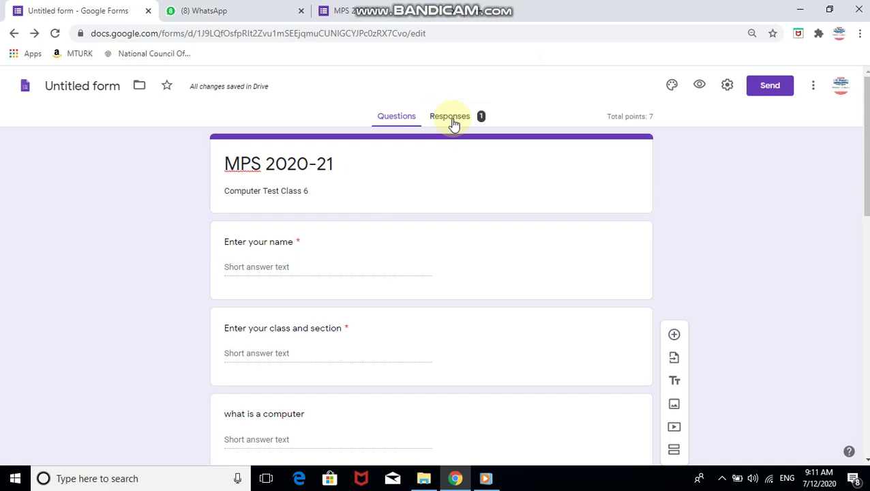
{"action": "left_click", "coordinate": [453, 120]}
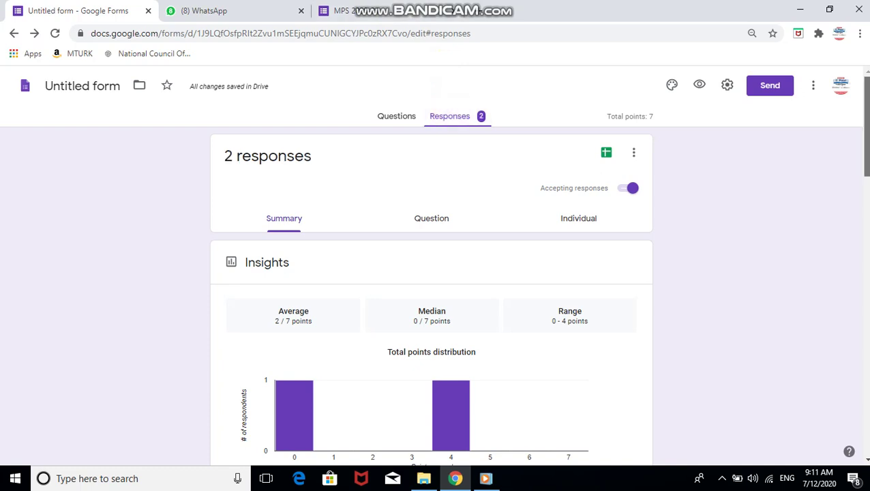
{"action": "scroll", "coordinate": [431, 272], "scroll_direction": "down", "scroll_amount": 1}
{"action": "scroll", "coordinate": [431, 273], "scroll_direction": "up", "scroll_amount": 1}
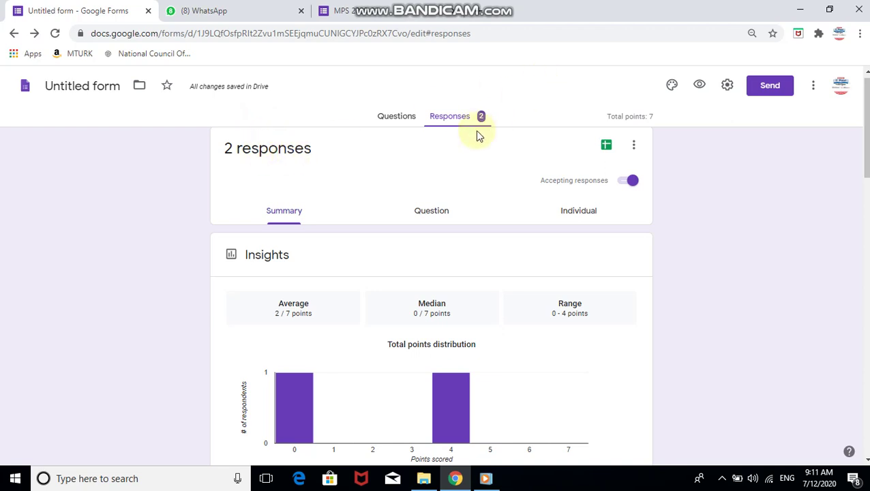
Examine the first individual response, checking each answer against the answer key down to the matching question
{"action": "left_click", "coordinate": [574, 214]}
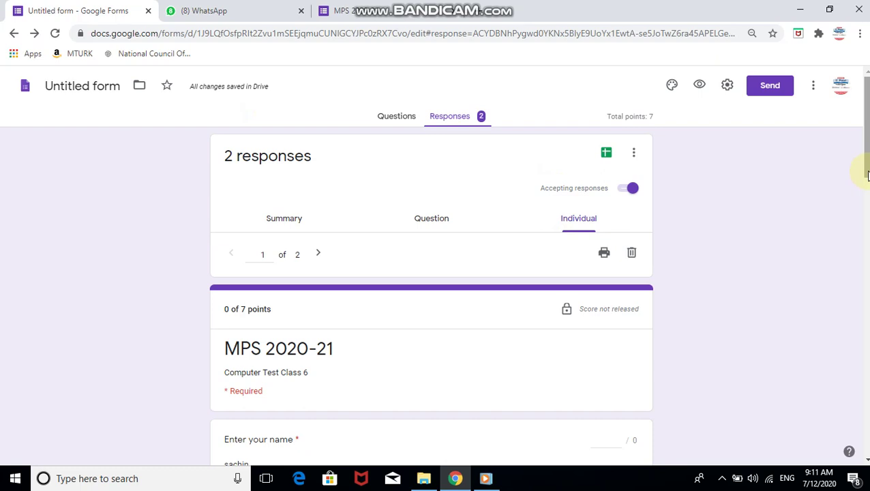
{"action": "left_click_drag", "start_coordinate": [867, 176], "coordinate": [867, 220]}
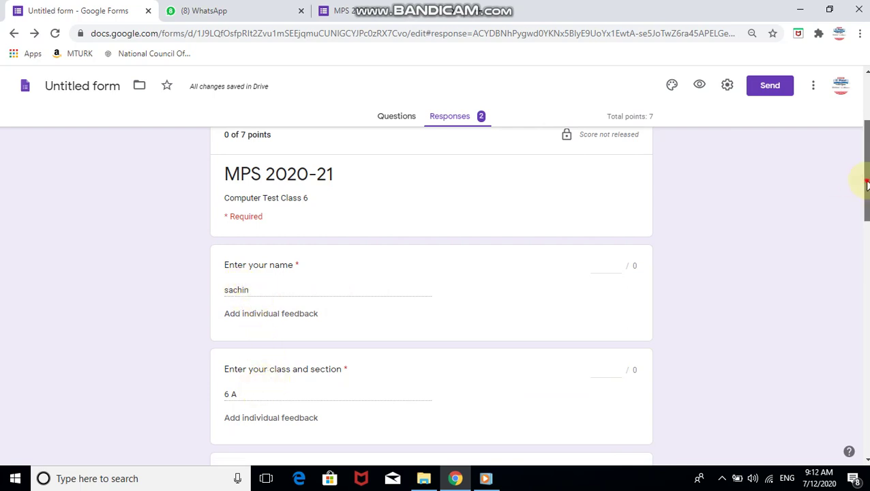
{"action": "left_click_drag", "start_coordinate": [867, 179], "coordinate": [867, 255]}
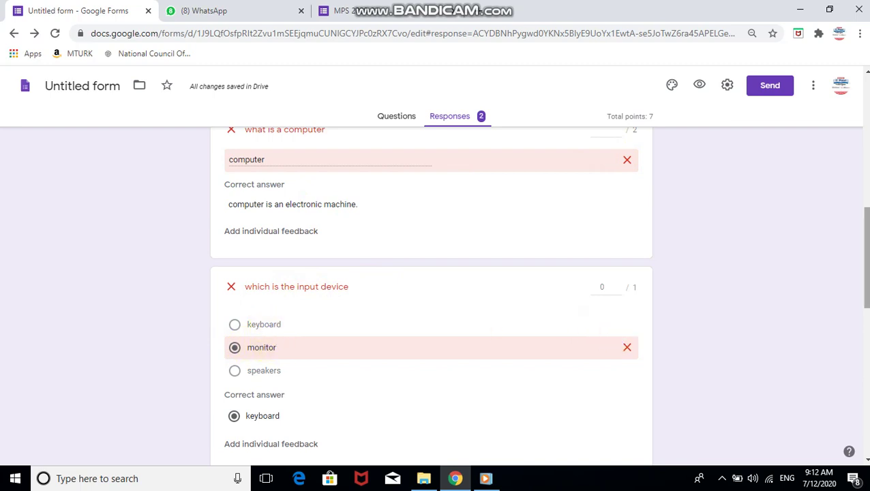
{"action": "left_click_drag", "start_coordinate": [865, 277], "coordinate": [867, 334]}
{"action": "scroll", "coordinate": [855, 341], "scroll_direction": "down", "scroll_amount": 2}
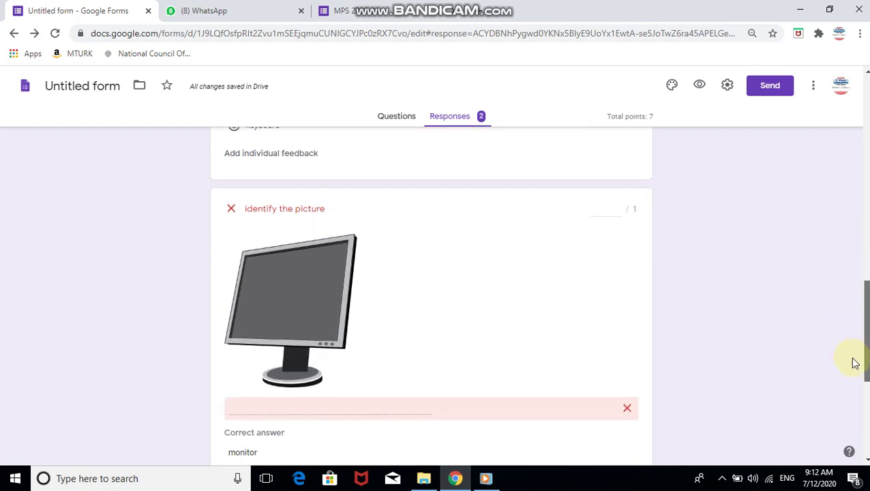
{"action": "scroll", "coordinate": [420, 400], "scroll_direction": "up", "scroll_amount": 5}
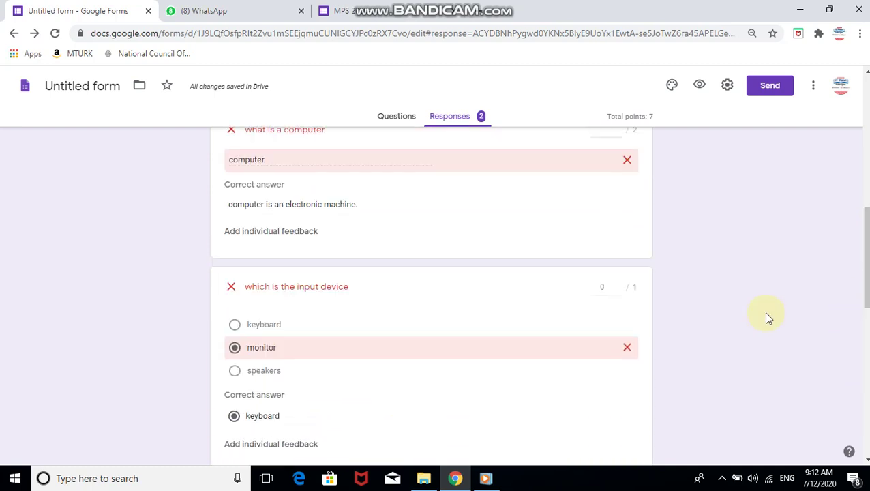
{"action": "scroll", "coordinate": [431, 296], "scroll_direction": "down", "scroll_amount": 6}
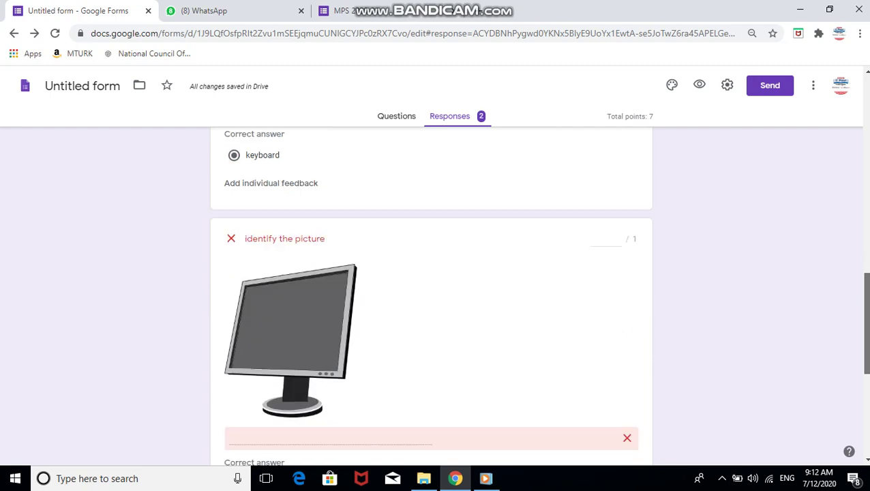
{"action": "scroll", "coordinate": [746, 353], "scroll_direction": "down", "scroll_amount": 2}
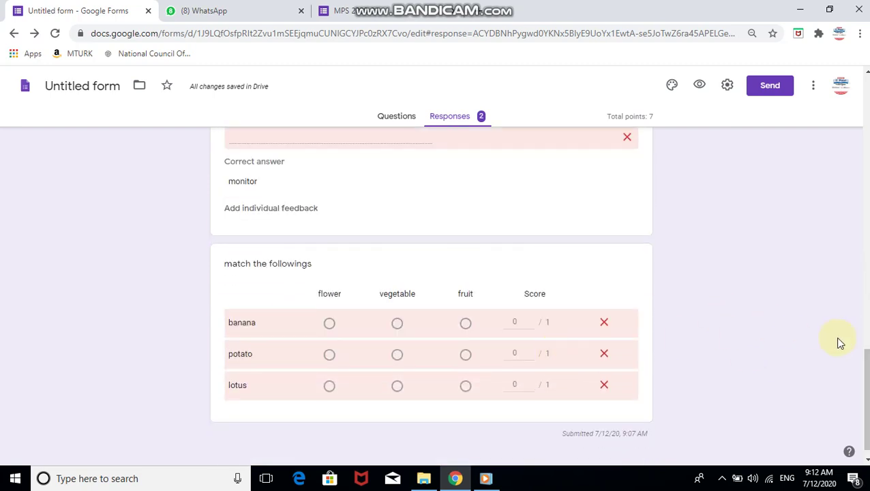
{"action": "scroll", "coordinate": [863, 365], "scroll_direction": "down", "scroll_amount": 1}
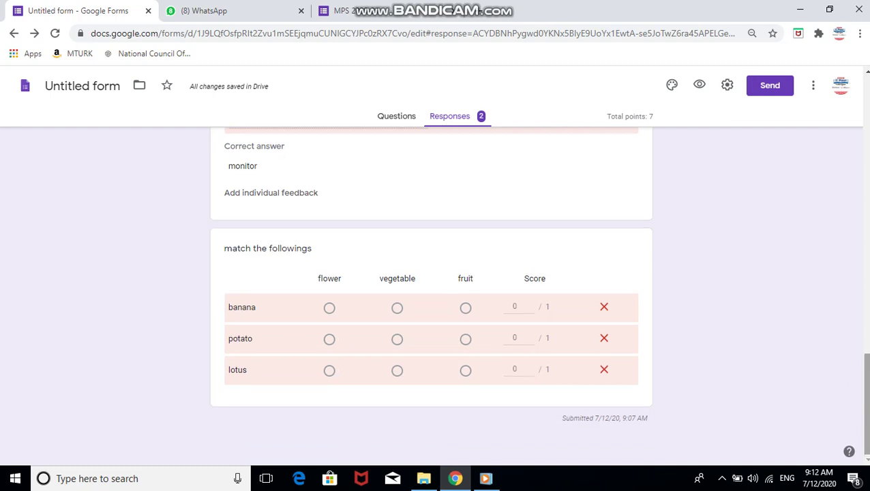
{"action": "left_click_drag", "start_coordinate": [863, 365], "coordinate": [867, 102]}
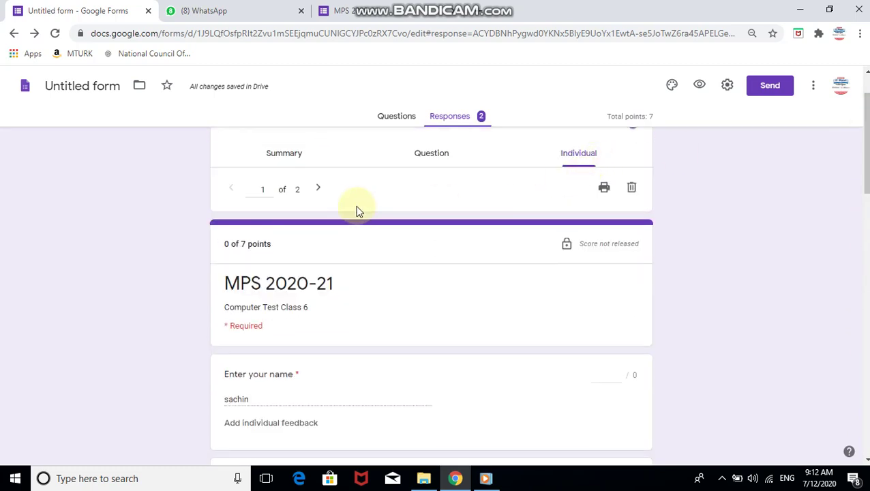
Examine the second individual response, reviewing the marking of each answer and the total score
{"action": "left_click", "coordinate": [317, 188]}
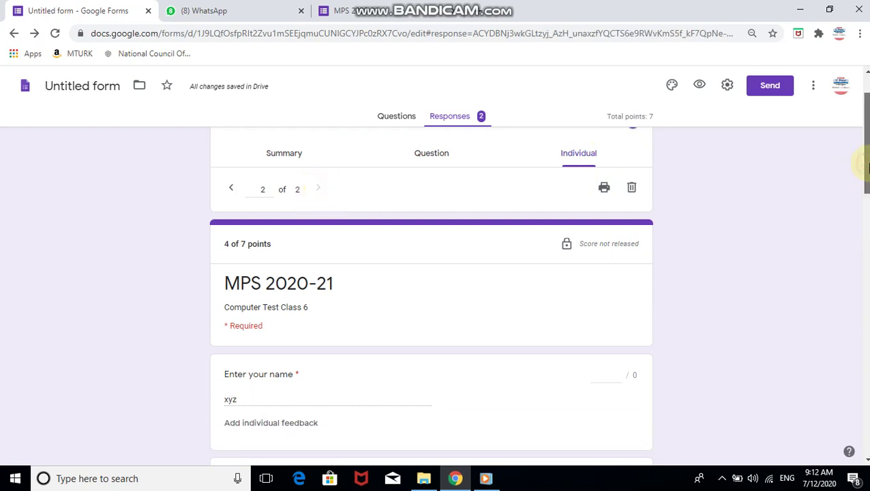
{"action": "left_click_drag", "start_coordinate": [867, 166], "coordinate": [867, 205]}
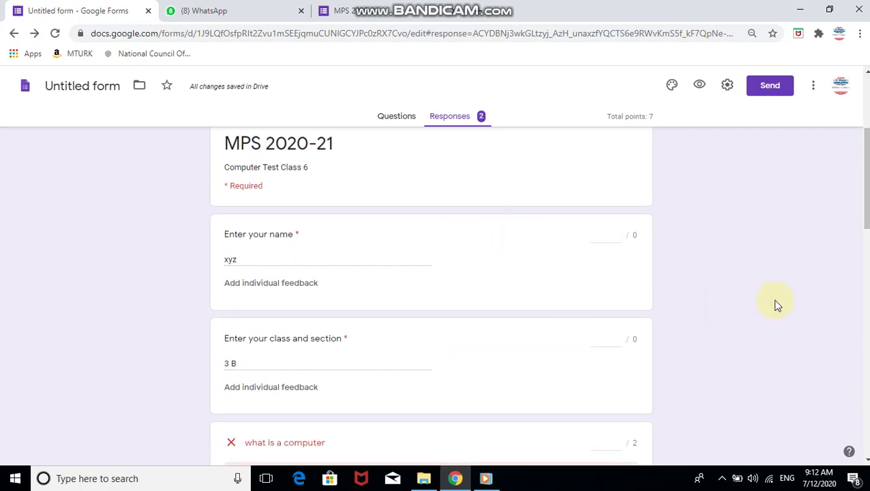
{"action": "left_click_drag", "start_coordinate": [867, 205], "coordinate": [867, 311]}
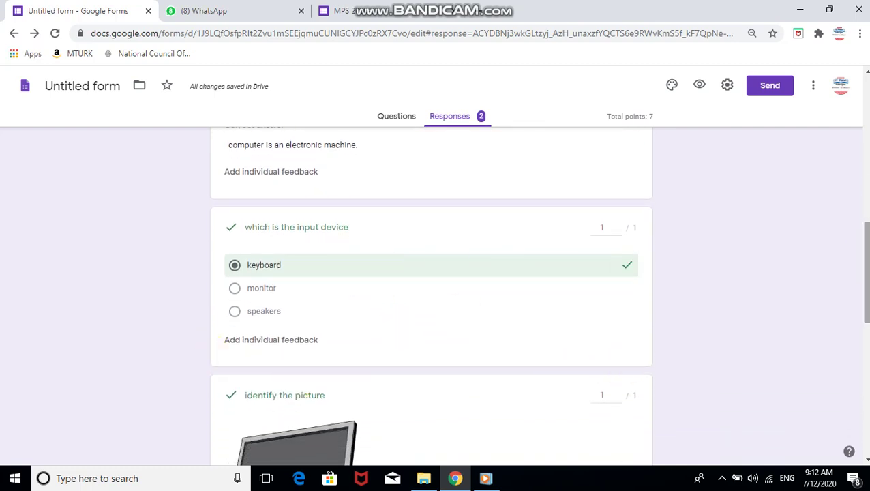
{"action": "left_click_drag", "start_coordinate": [866, 272], "coordinate": [865, 388]}
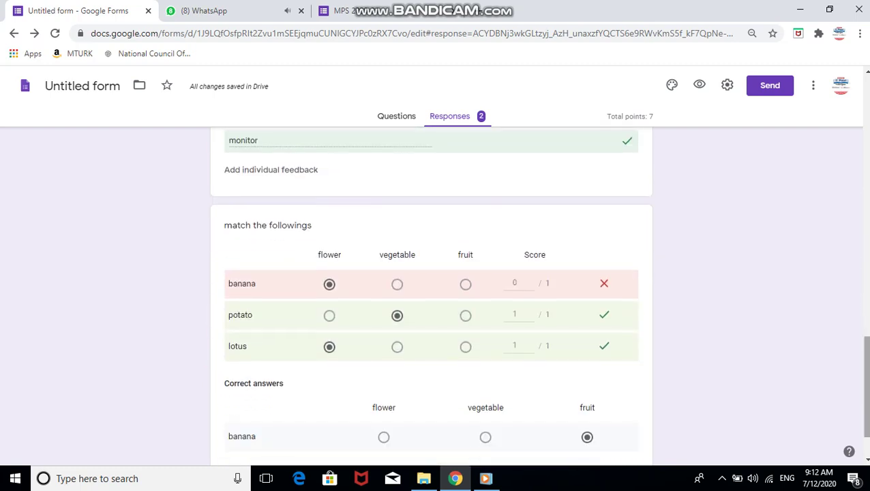
{"action": "left_click_drag", "start_coordinate": [863, 355], "coordinate": [867, 117]}
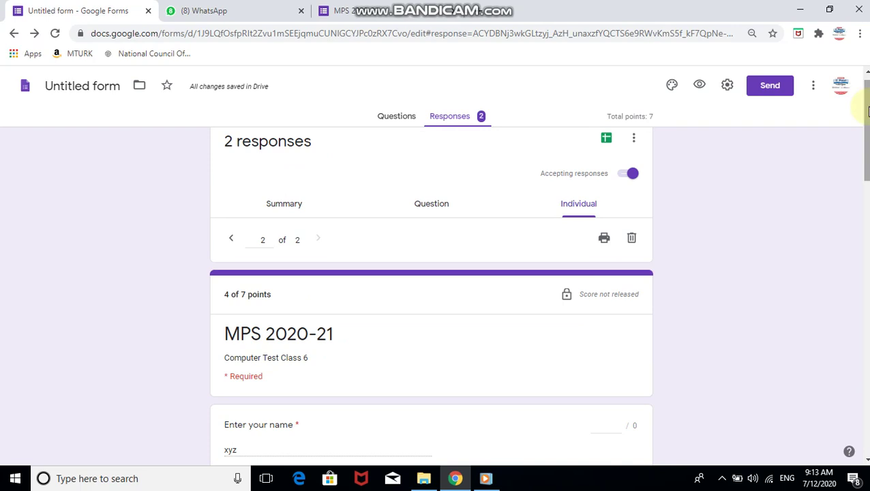
{"action": "scroll", "coordinate": [864, 111], "scroll_direction": "up", "scroll_amount": 1}
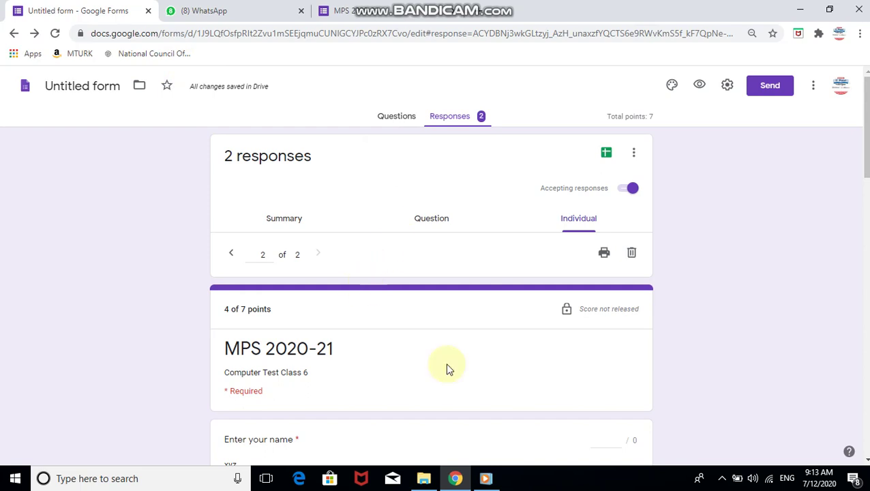
{"action": "left_click", "coordinate": [722, 477]}
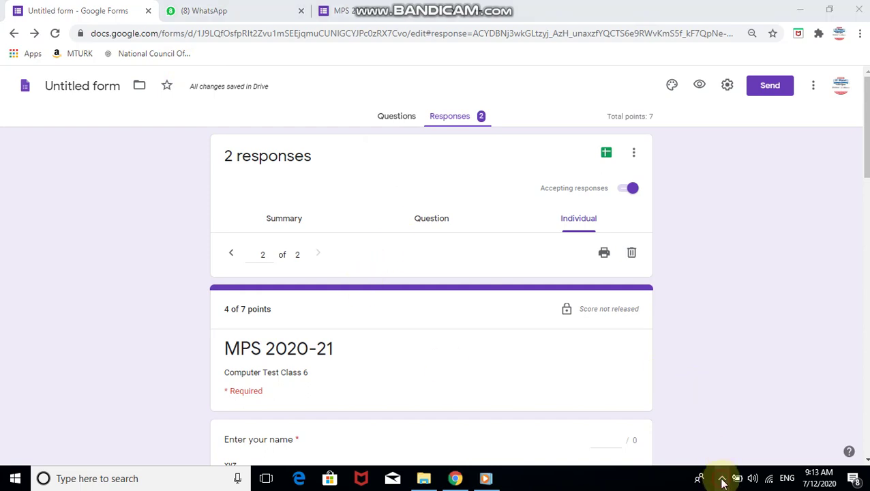
{"action": "left_click", "coordinate": [709, 452]}
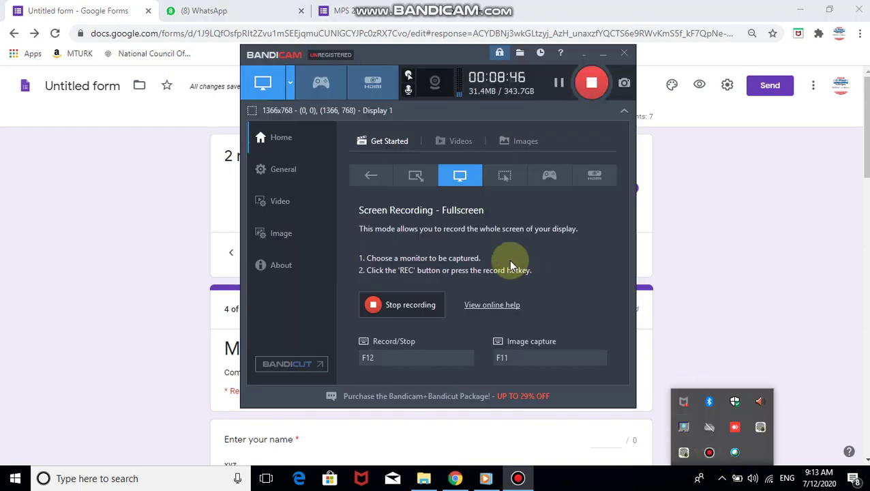